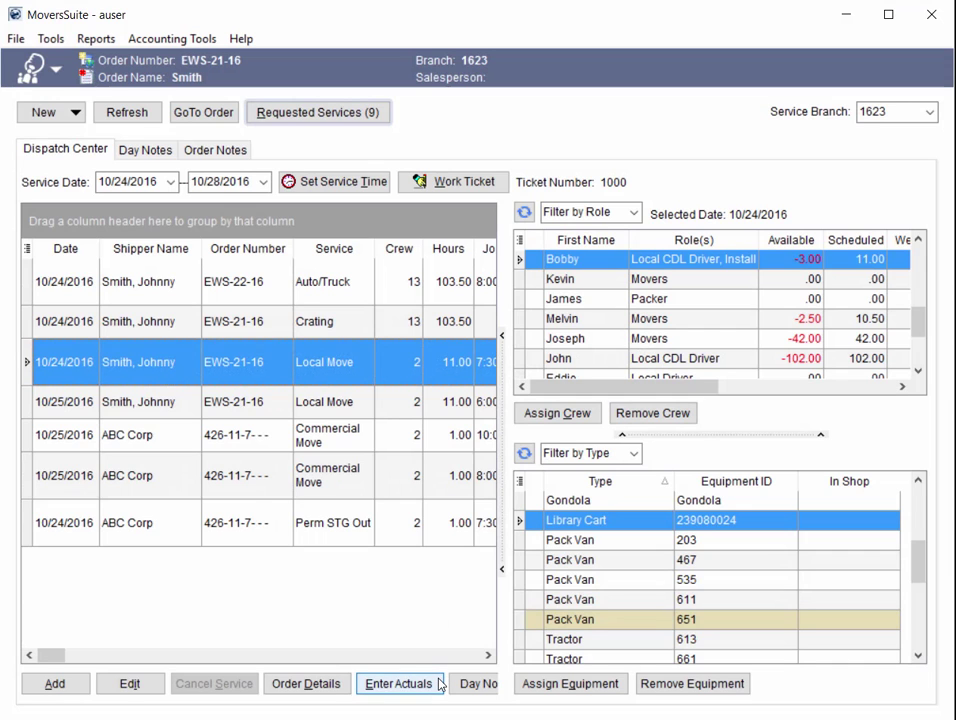
Step: Open actuals entry for the 10/24/2016 Local Move and review the equipment, container, crate and other services sections, returning to the crew section
click(440, 684)
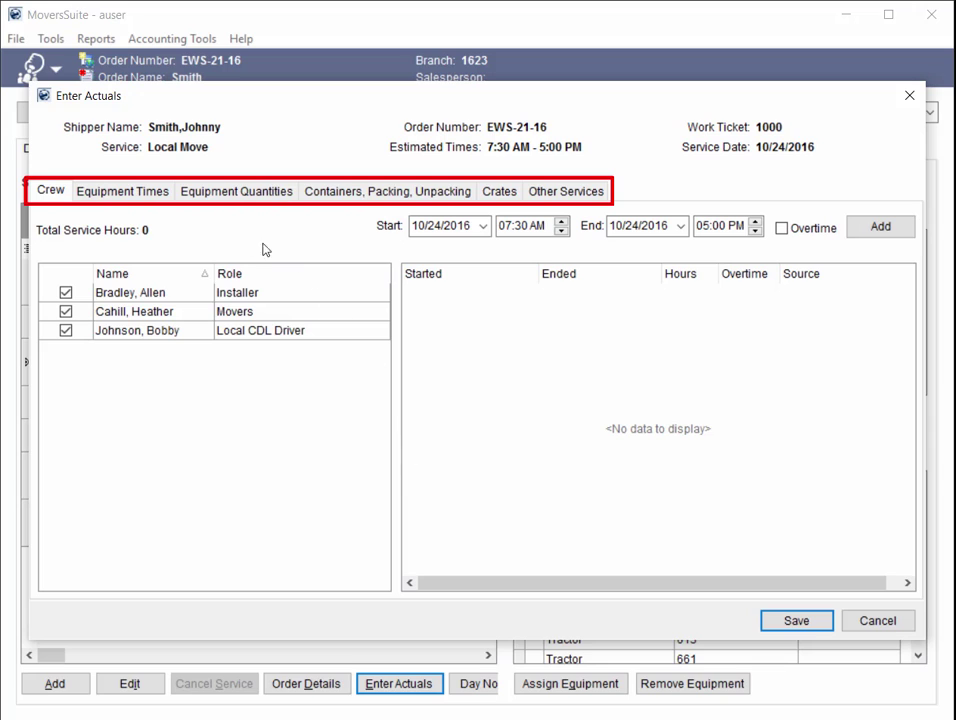
click(156, 197)
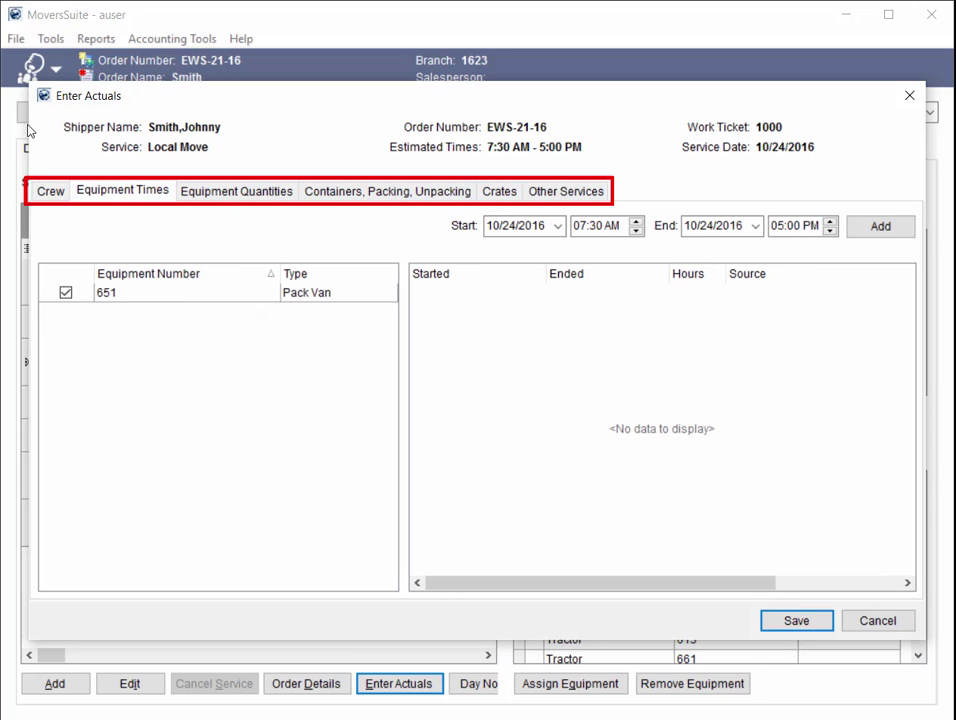
click(231, 197)
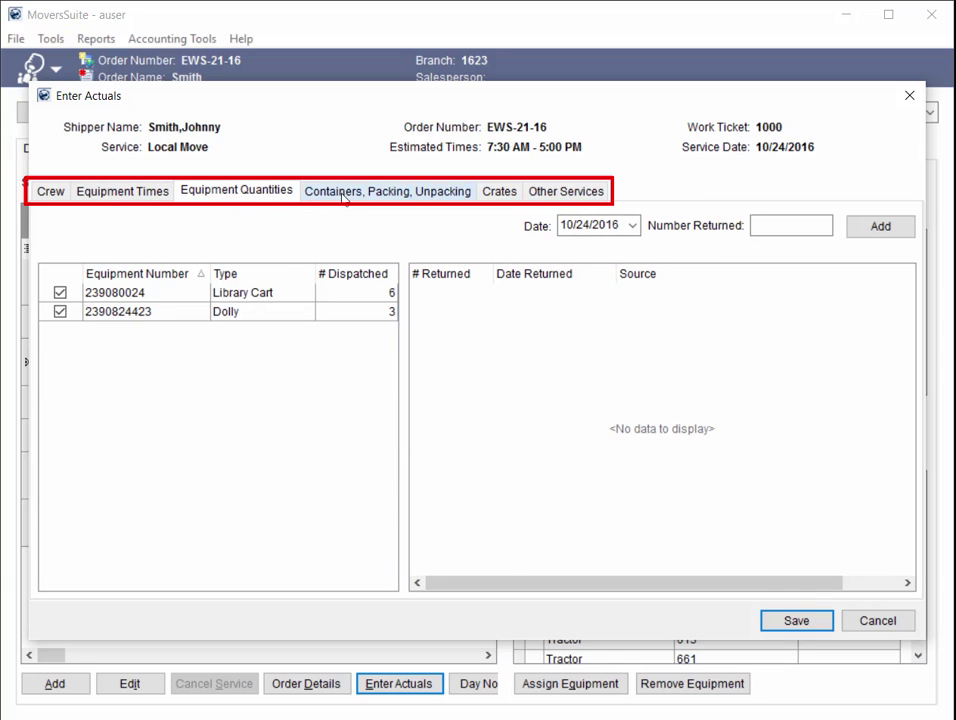
click(409, 196)
click(499, 194)
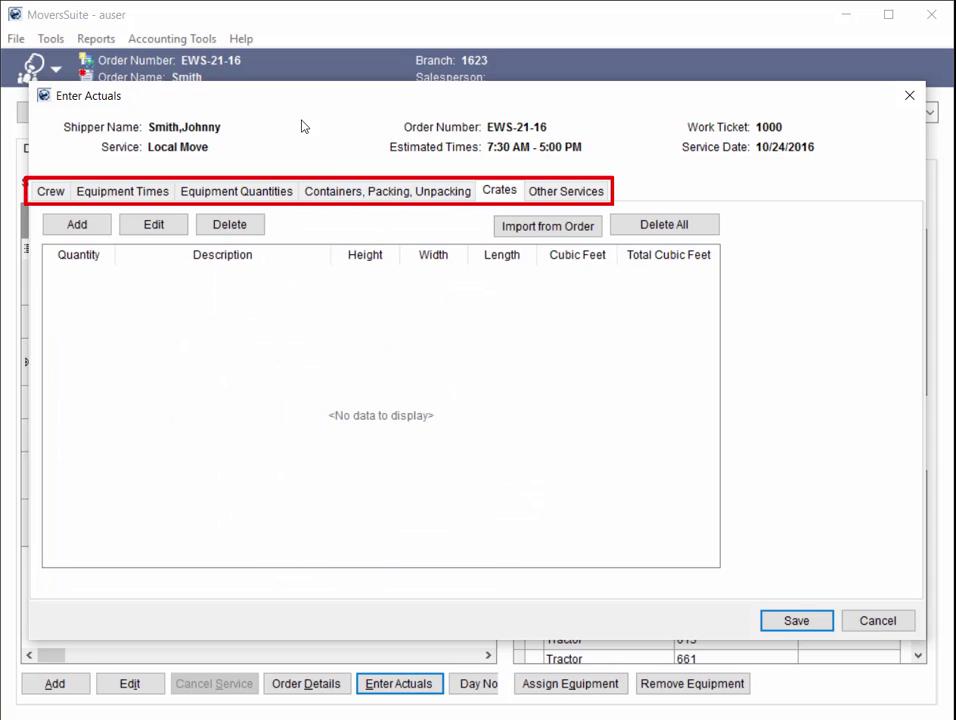
click(570, 196)
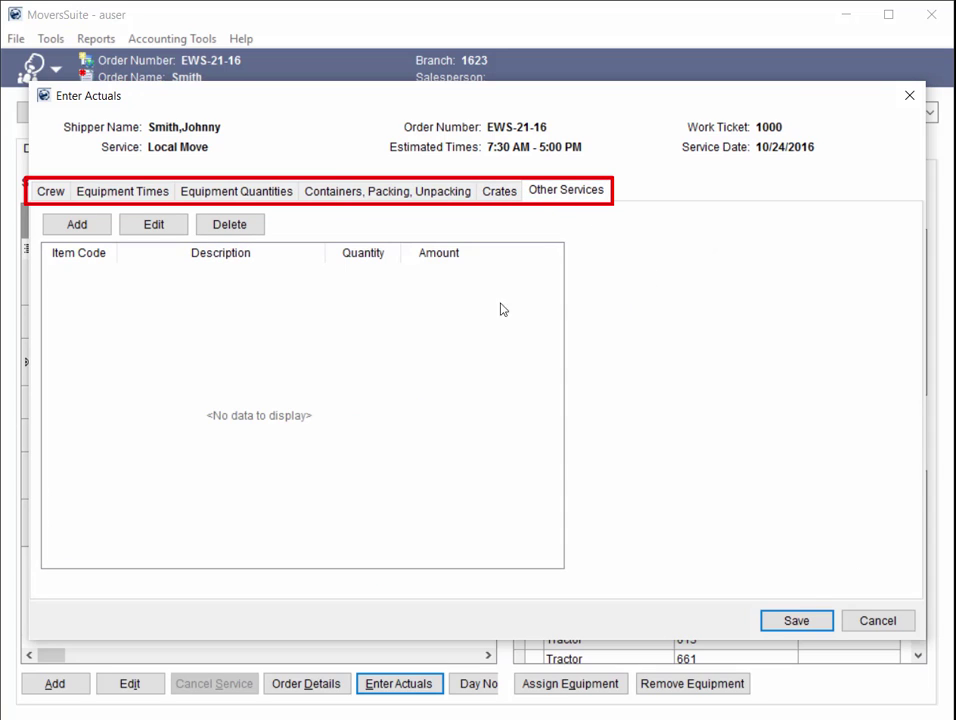
click(52, 192)
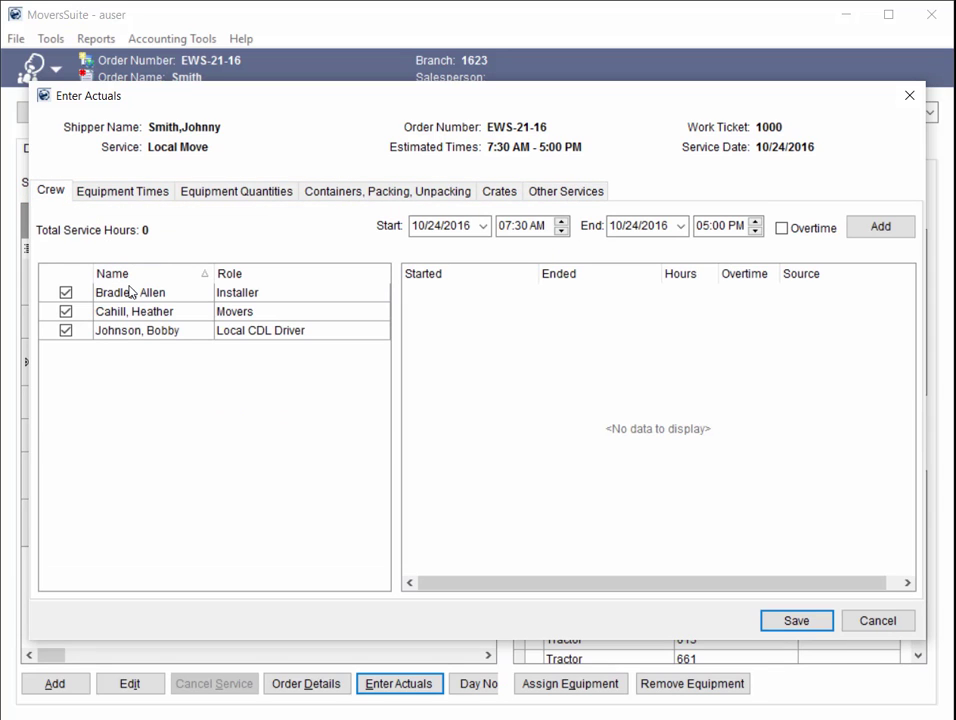
Step: Deselect all three crew members, reselect the local CDL driver, and check the whole crew again
click(66, 294)
click(66, 311)
click(66, 330)
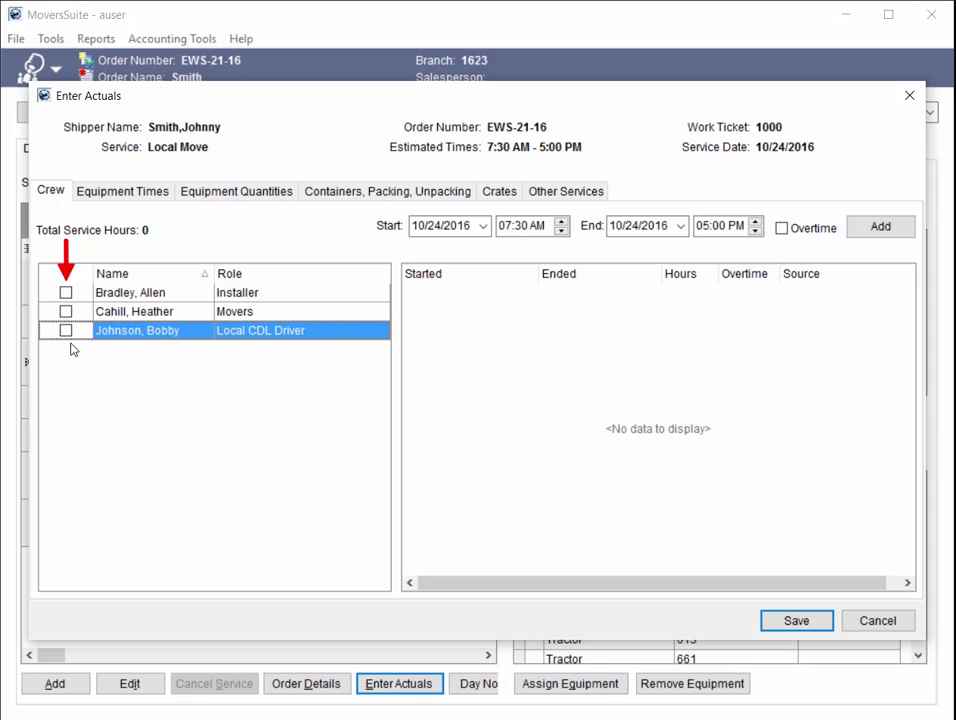
click(67, 331)
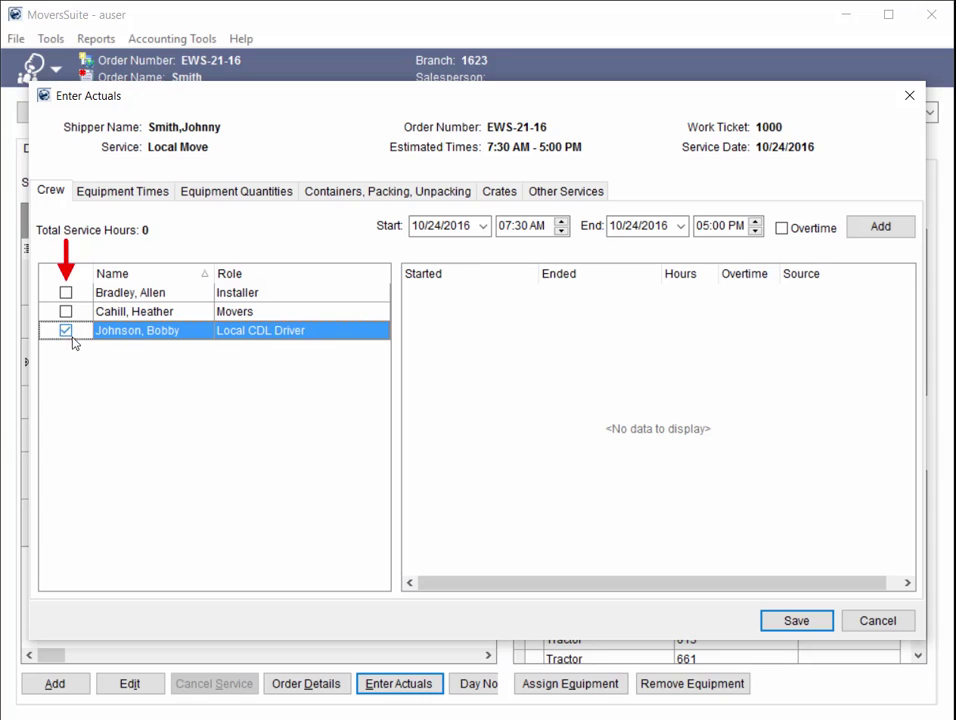
right_click(135, 315)
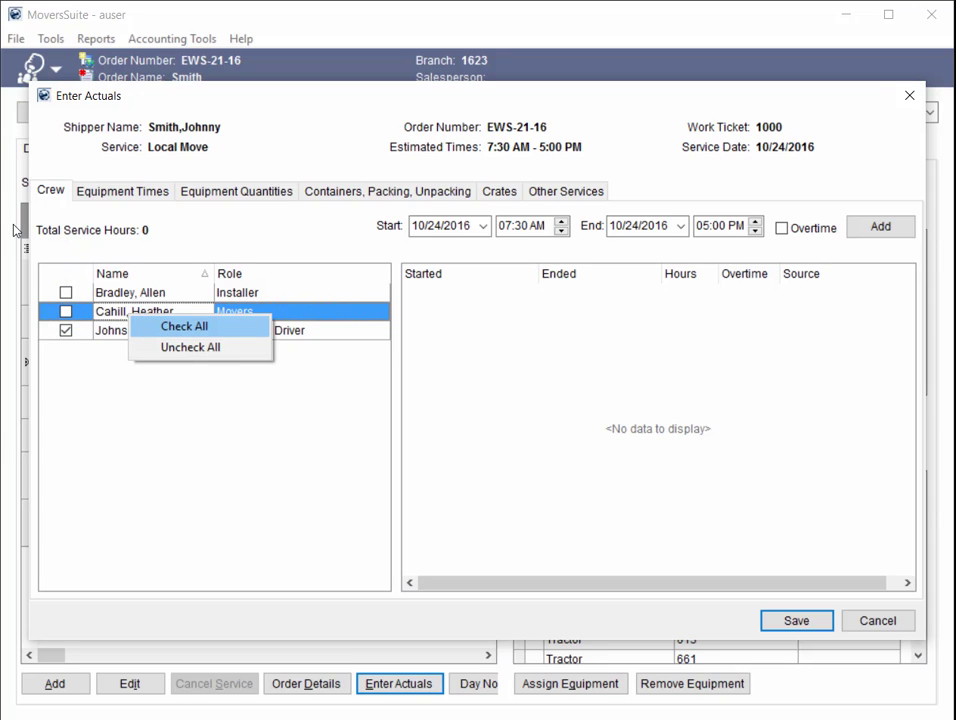
click(145, 326)
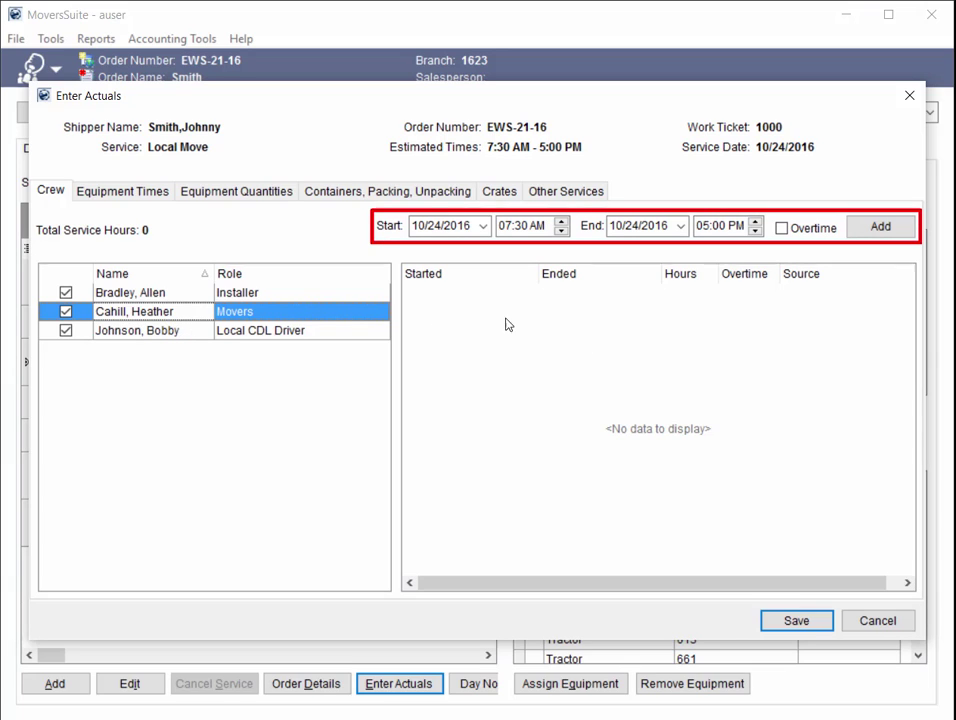
Step: Add a time entry from 7:30 AM to 11:30 AM on 10/24/2016 for all three crew members
click(879, 227)
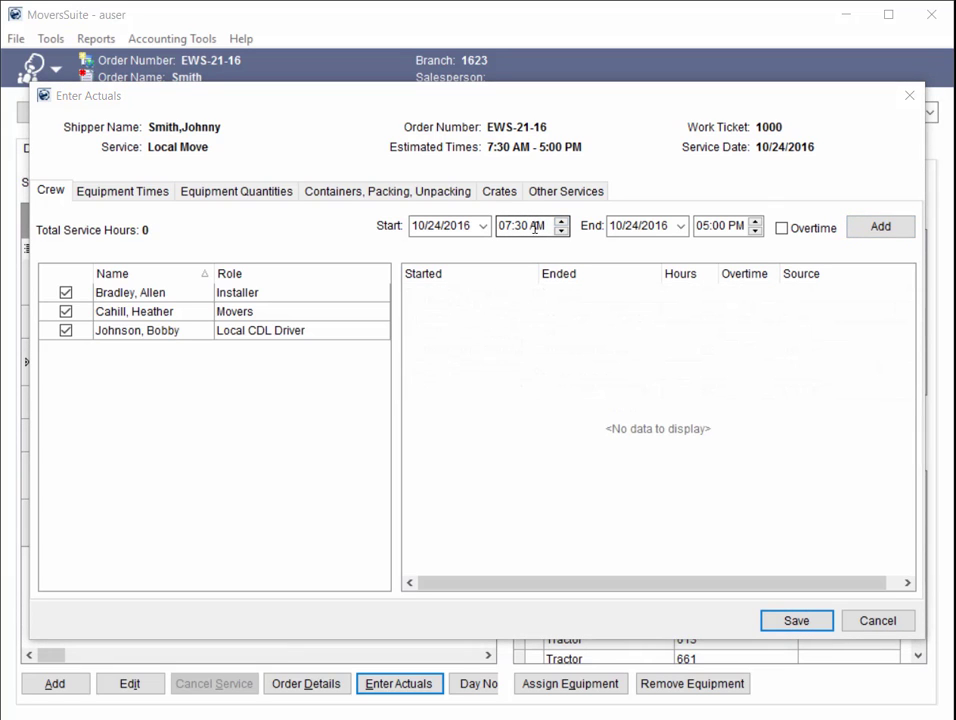
click(723, 225)
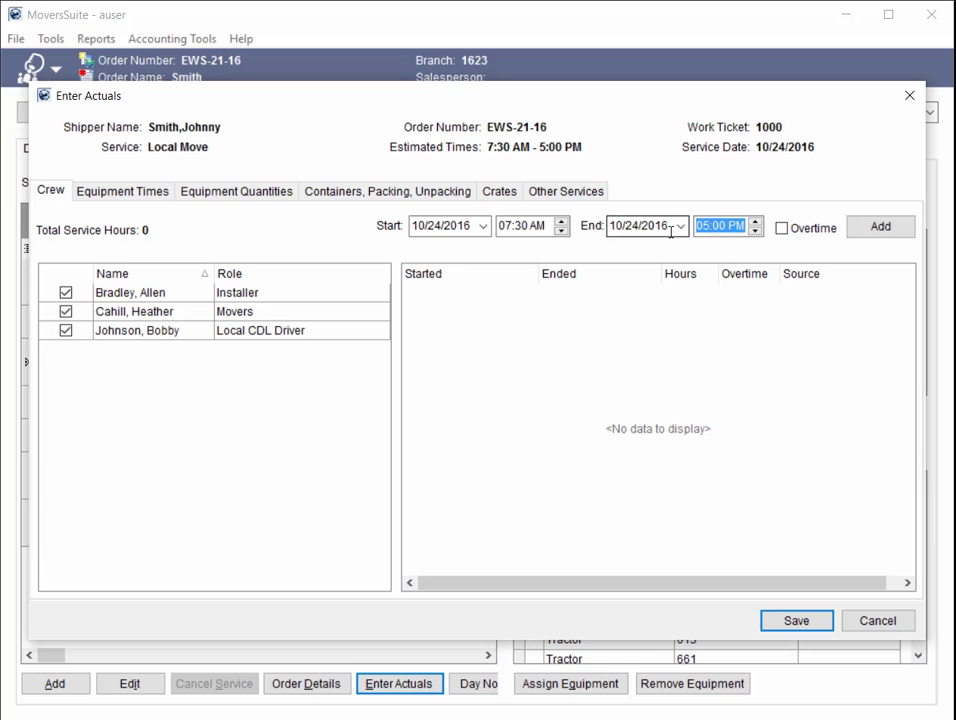
text(1130a)
key(Tab)
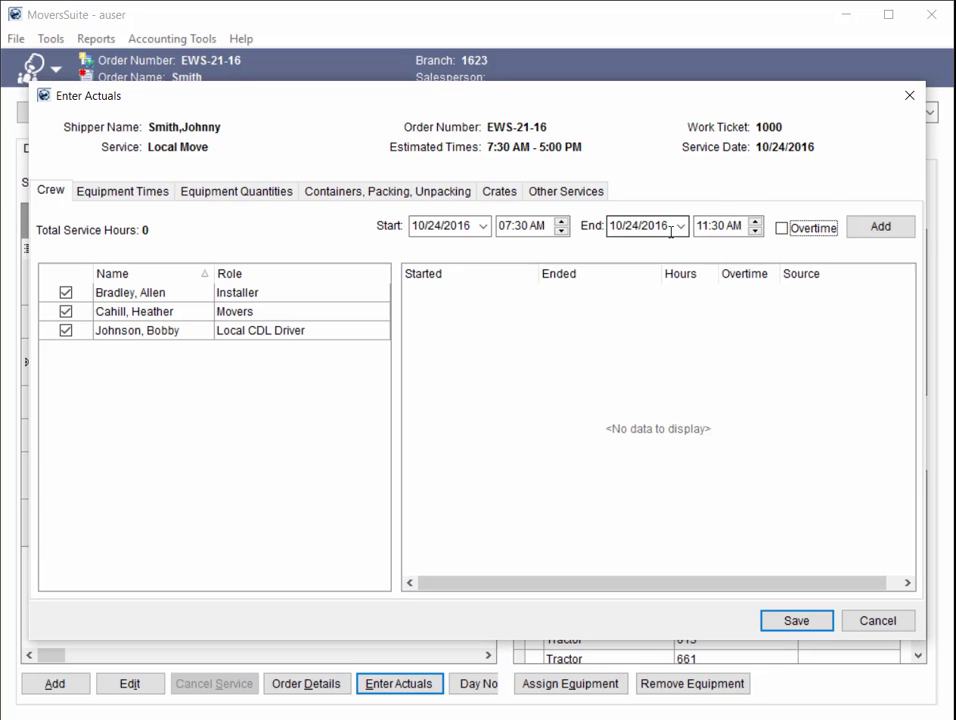
key(Tab)
key(Return)
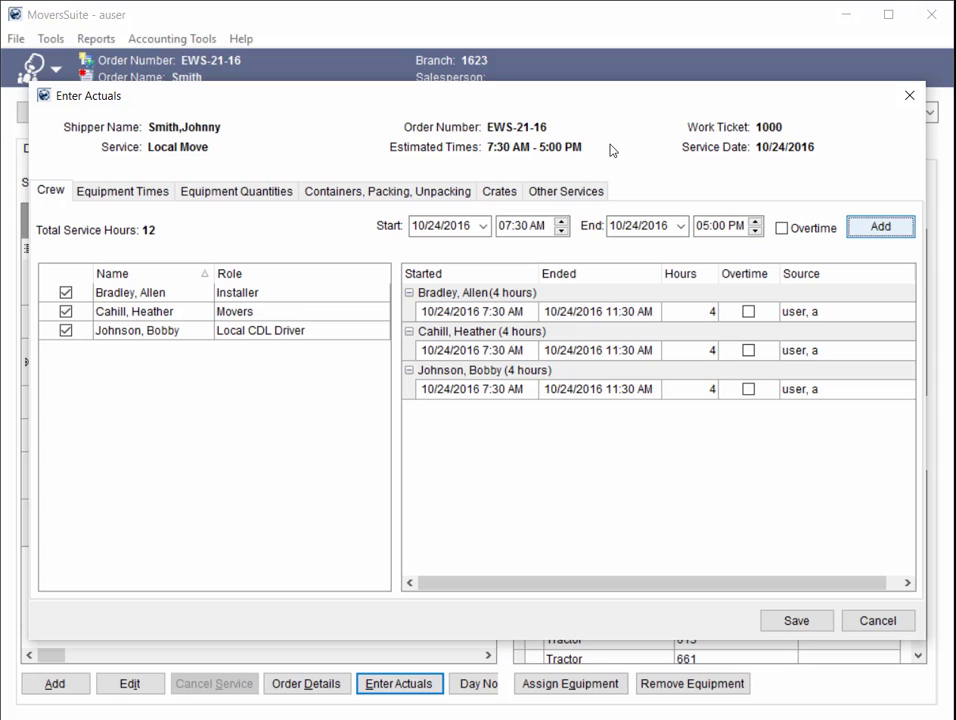
Step: Add a second time entry from 1:00 PM to 5:00 PM on 10/24/2016 for all three crew members
click(528, 225)
key(Home)
text(10)
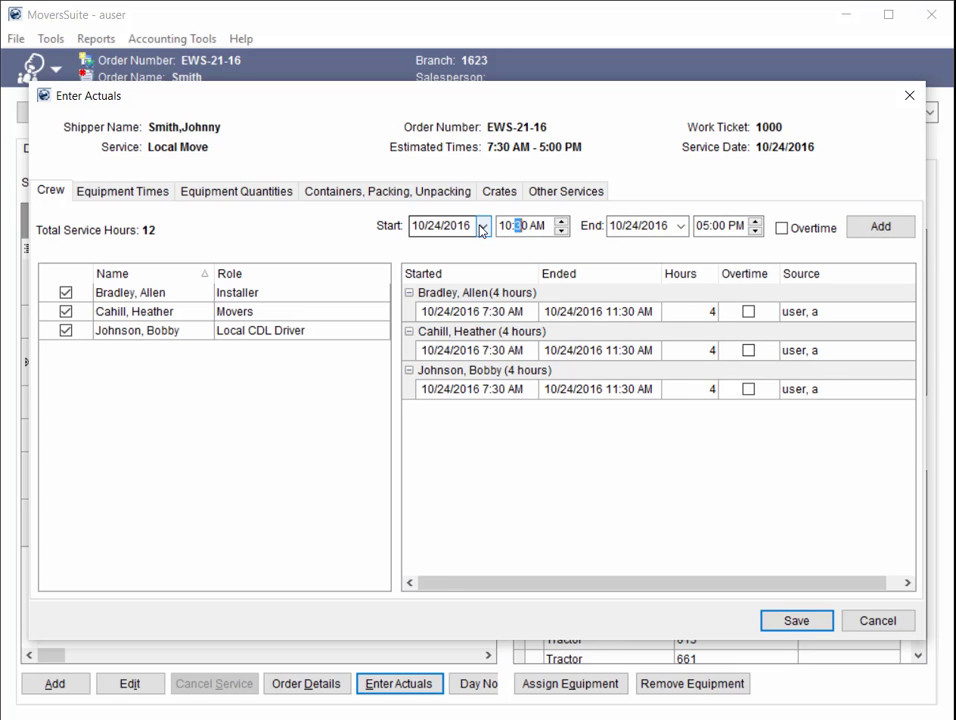
text(01)
text(00)
text(p)
key(Tab)
key(Tab)
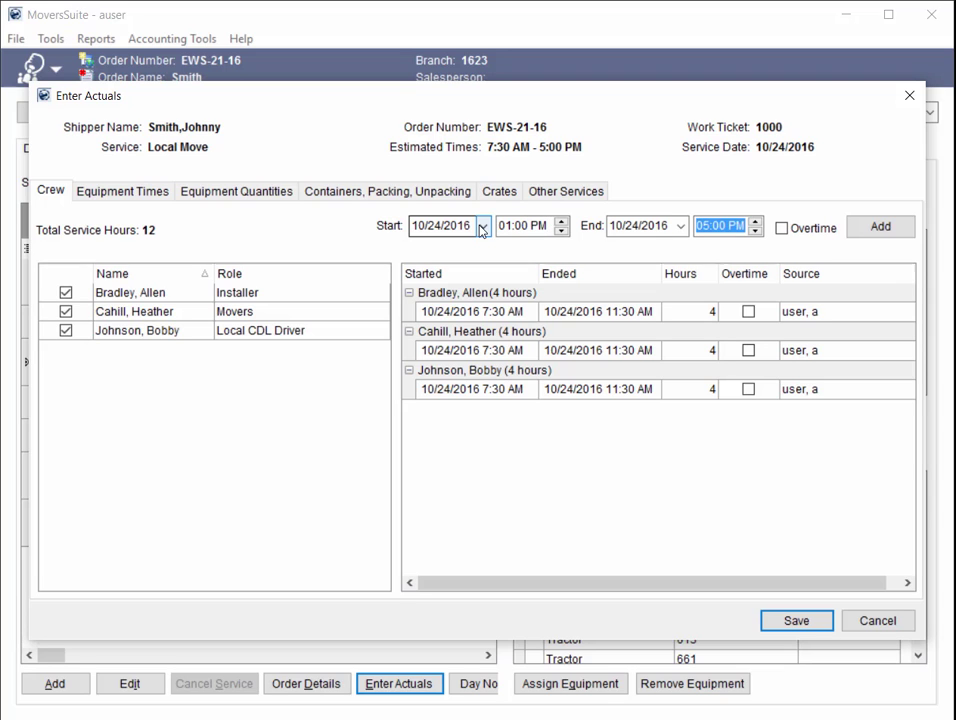
key(Return)
Step: Add an overtime entry from 5:00 PM to 8:00 PM on 10/24/2016 for only the crew member in the Movers role
click(297, 313)
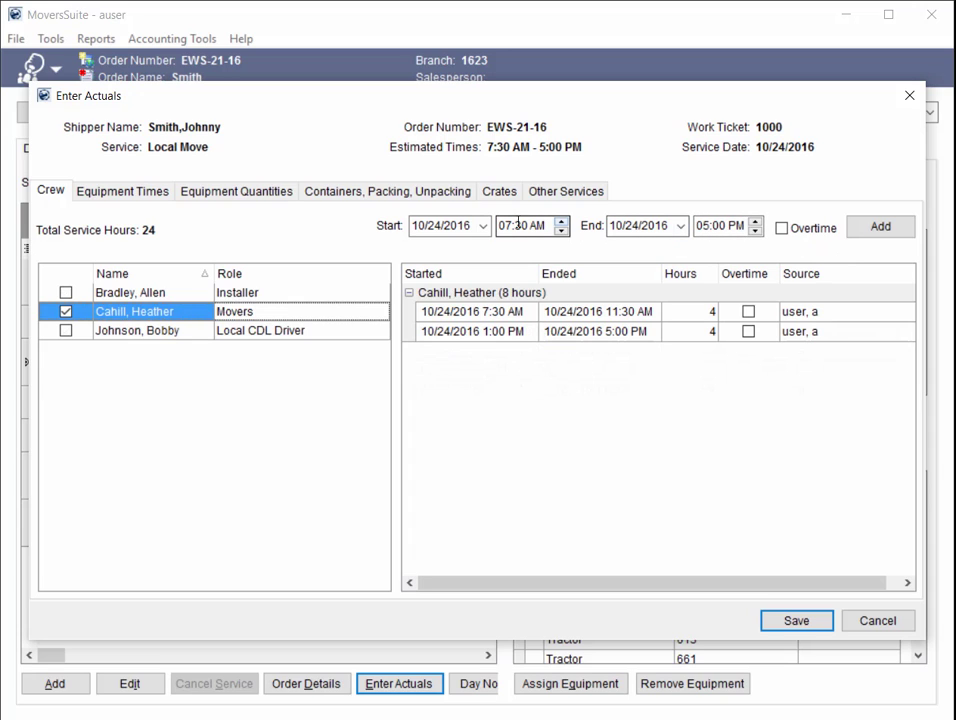
drag(517, 225, 482, 228)
text(05:00p)
key(Tab)
key(Tab)
text(08:00p)
click(782, 228)
click(880, 226)
click(668, 292)
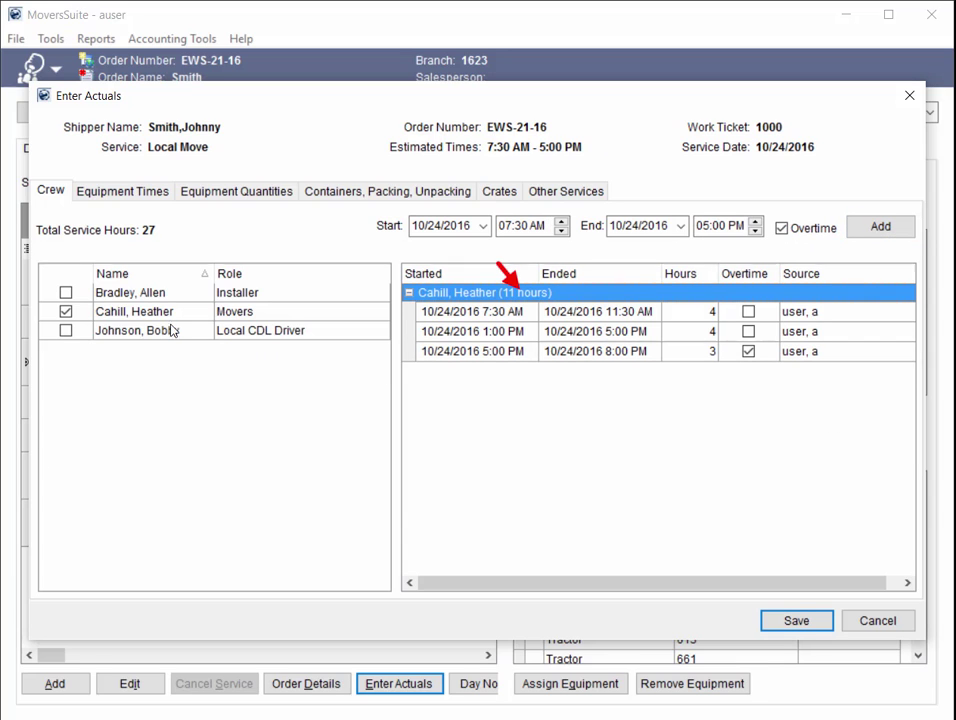
Step: Select the installer and local CDL driver again and review the time entries of all three crew members
click(65, 330)
click(65, 292)
click(532, 293)
click(576, 352)
click(560, 430)
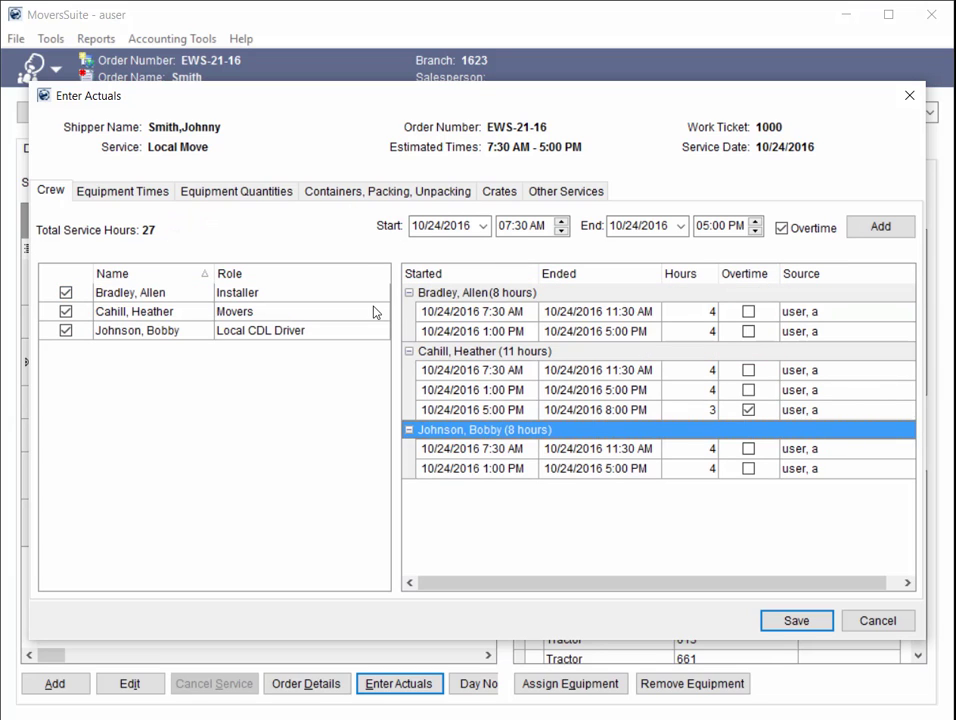
Step: Remove the installer's two time entries, 7:30 AM to 11:30 AM and 1:00 PM to 5:00 PM
click(551, 311)
right_click(606, 311)
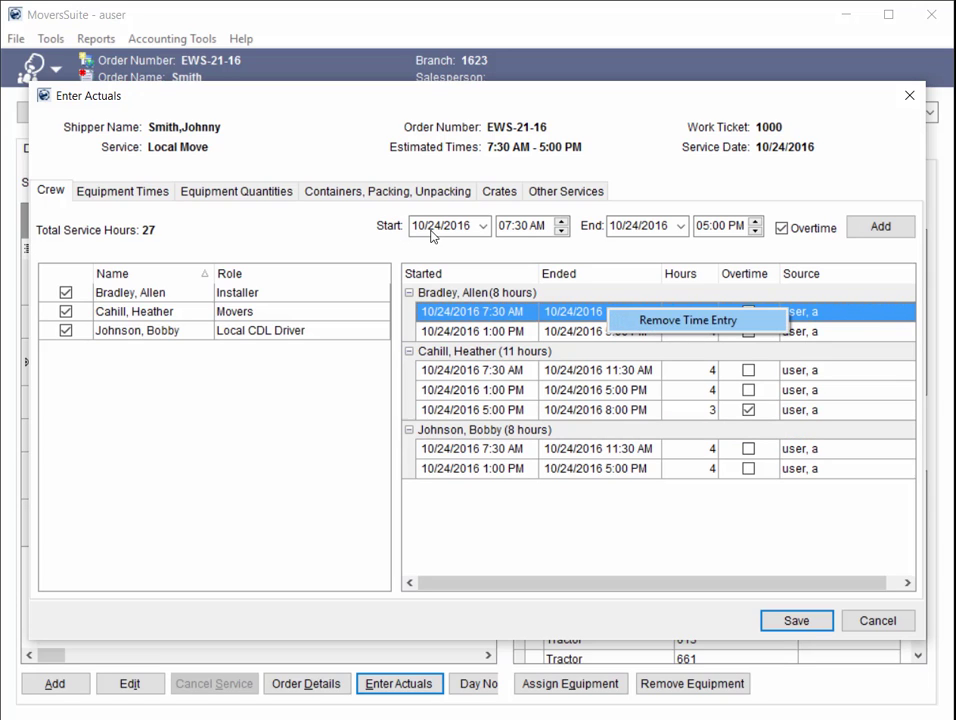
click(640, 320)
right_click(636, 318)
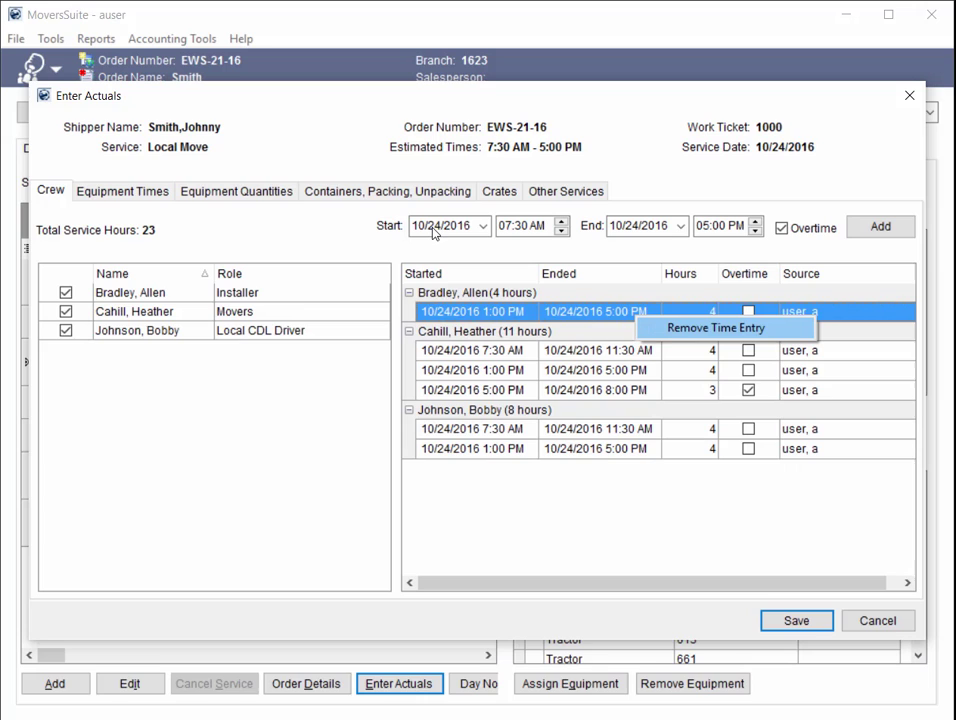
click(665, 330)
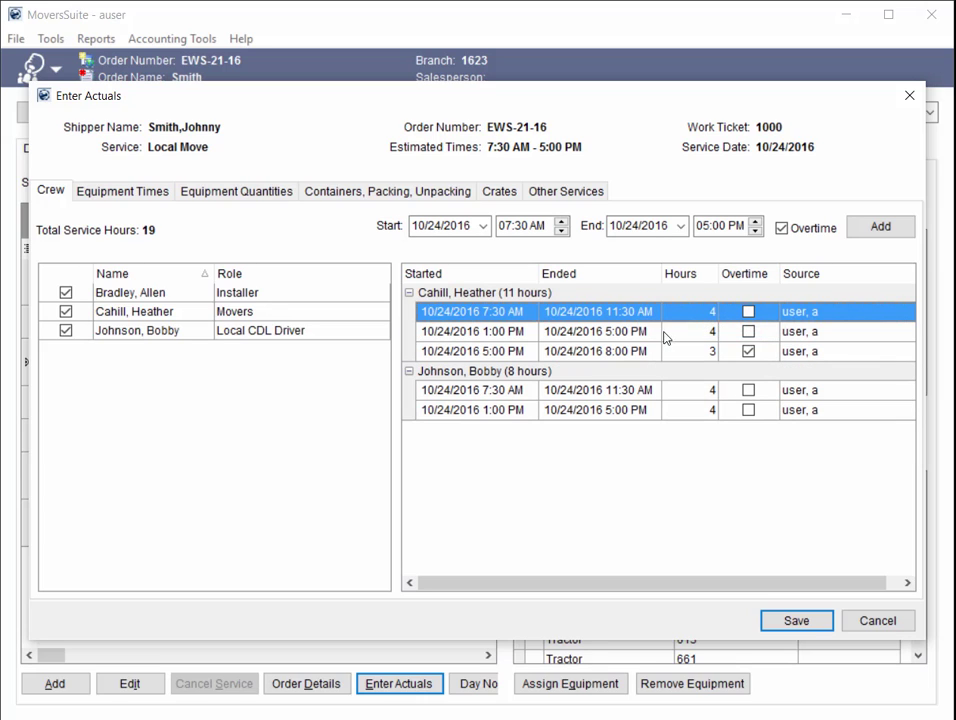
Step: Add an equipment time entry from 7:30 AM to 5:00 PM on 10/24/2016 for Pack Van 651, and view the selection and removal options
click(130, 193)
click(160, 292)
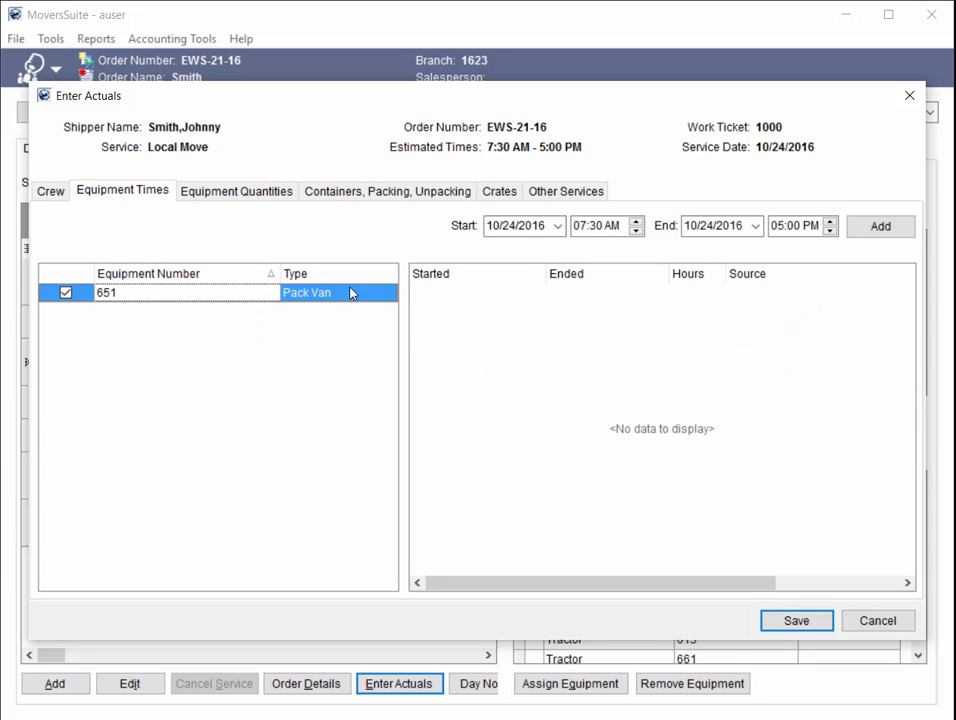
click(902, 230)
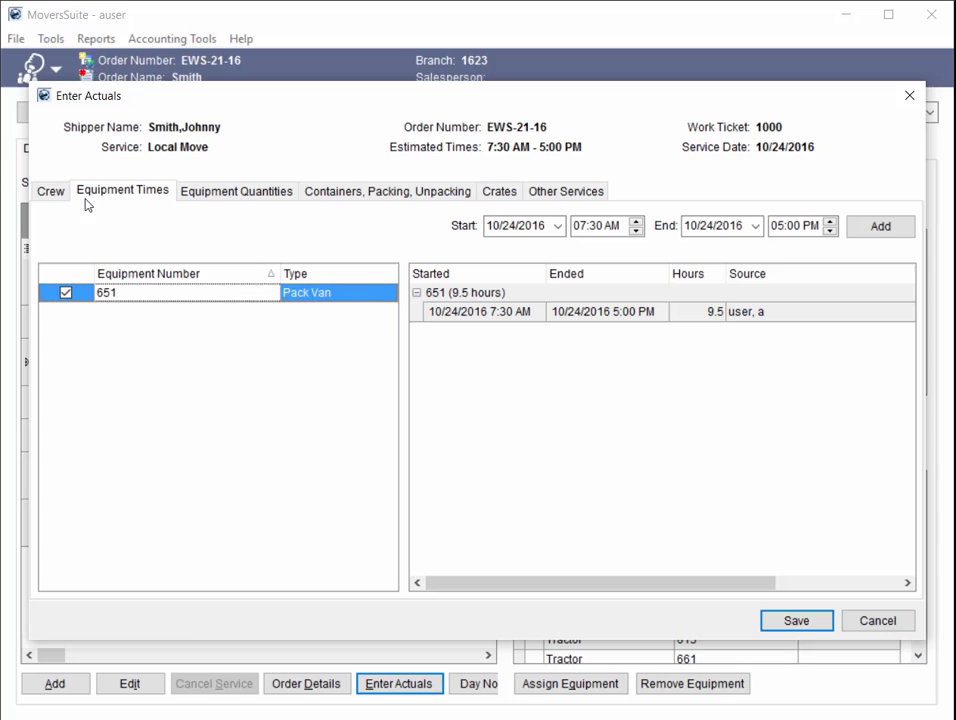
right_click(232, 292)
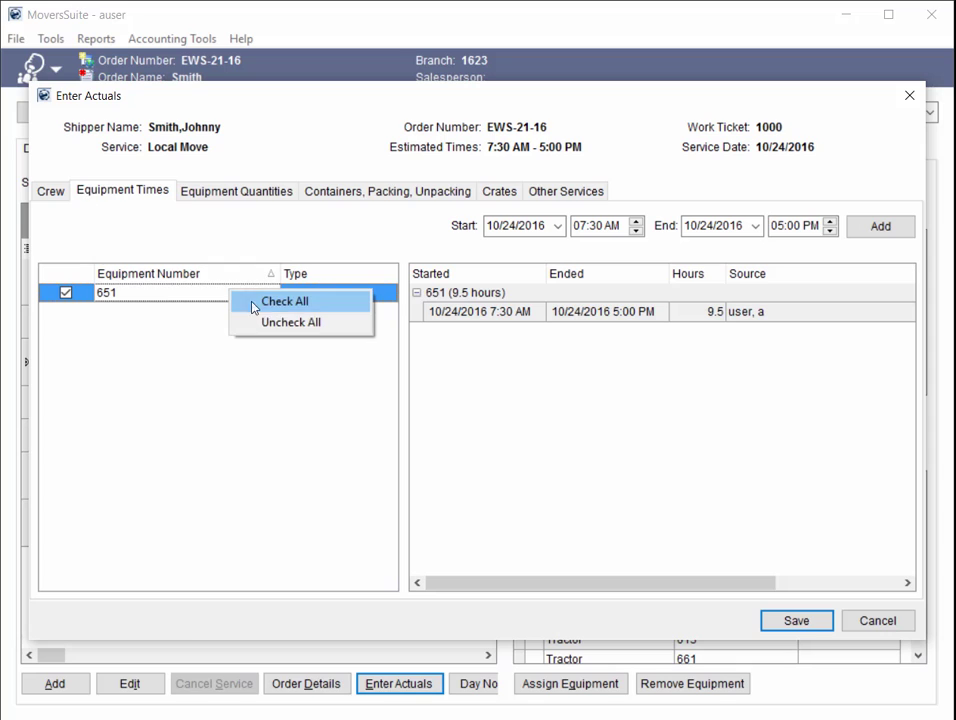
right_click(477, 312)
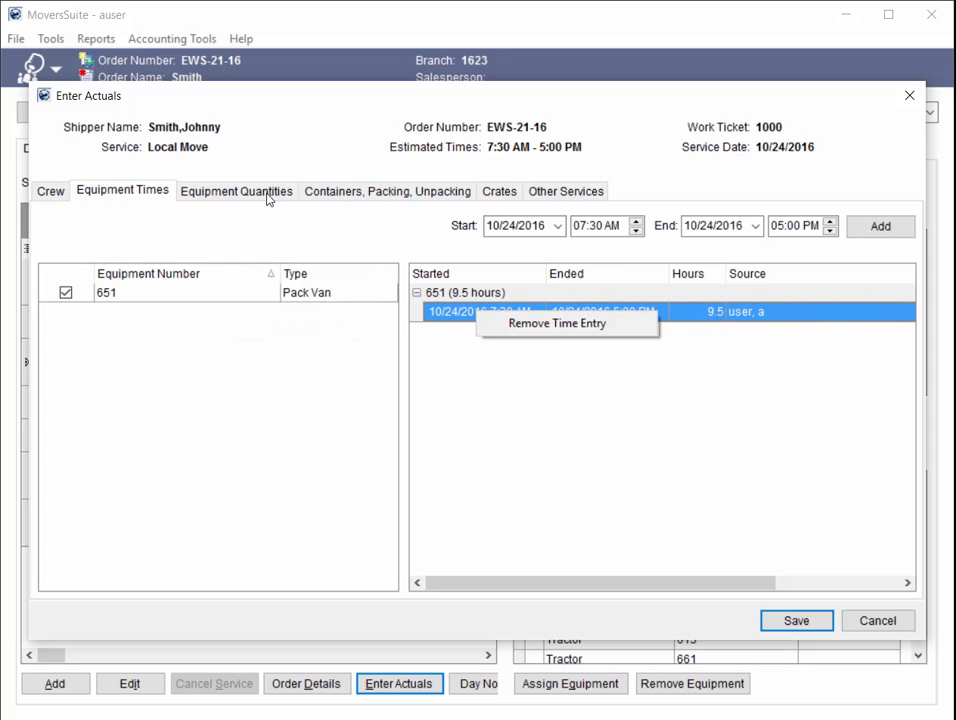
Step: Record 6 items returned on 10/24/2016 for both the library cart and the dolly
click(263, 191)
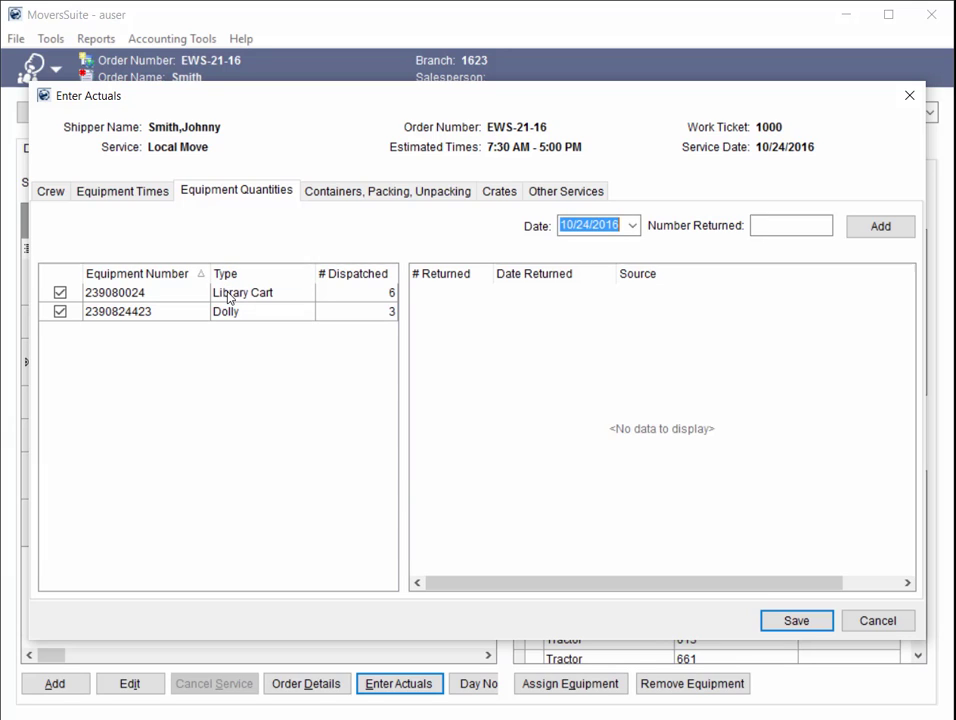
click(229, 294)
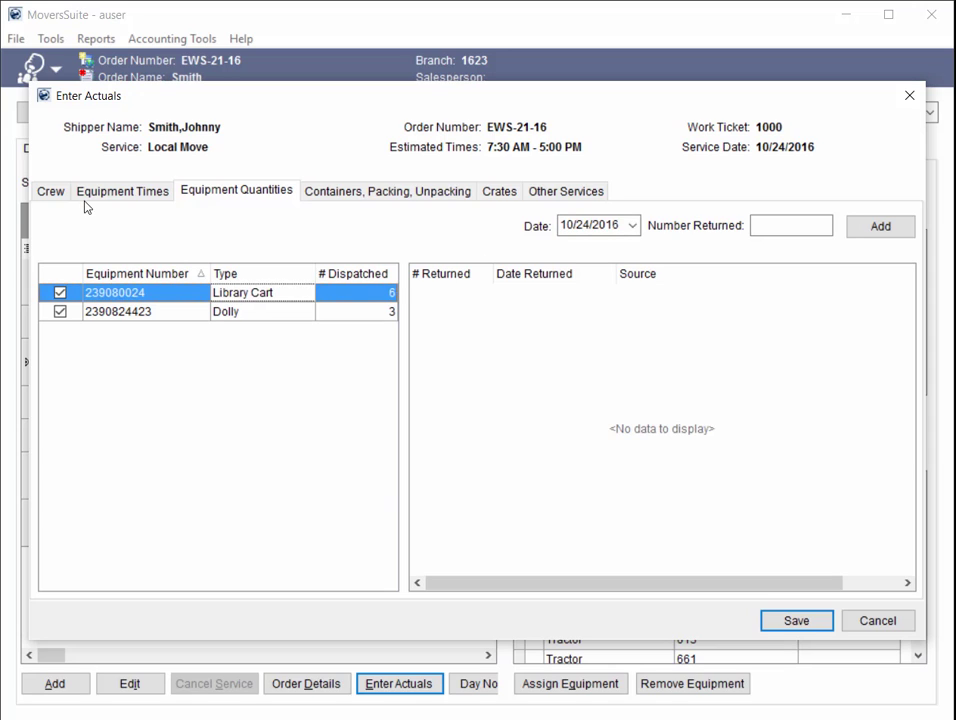
click(761, 226)
text(6)
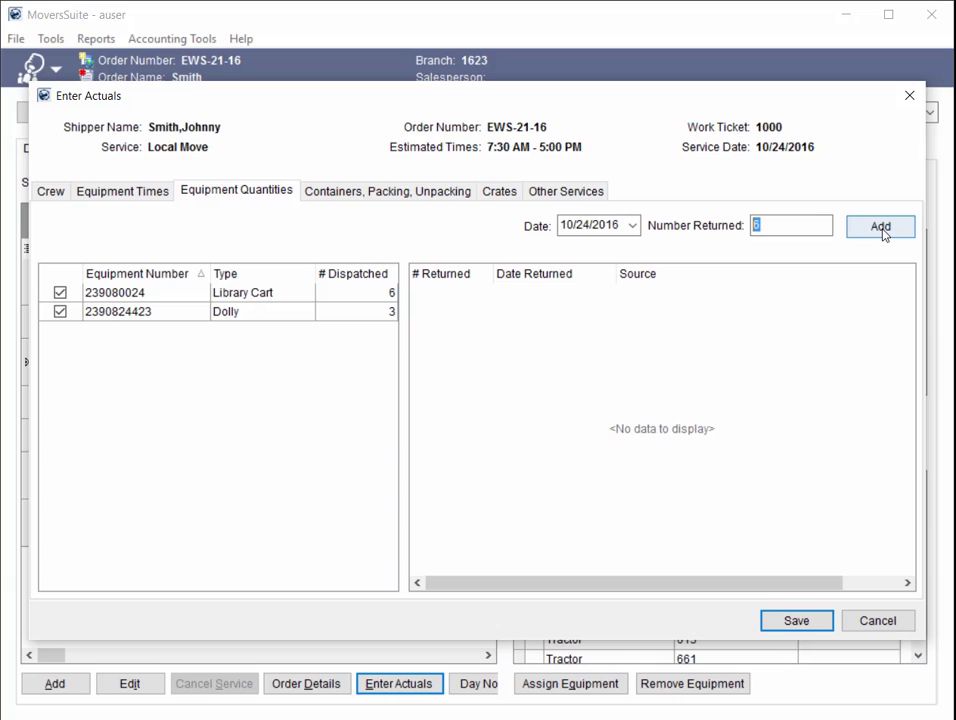
click(880, 228)
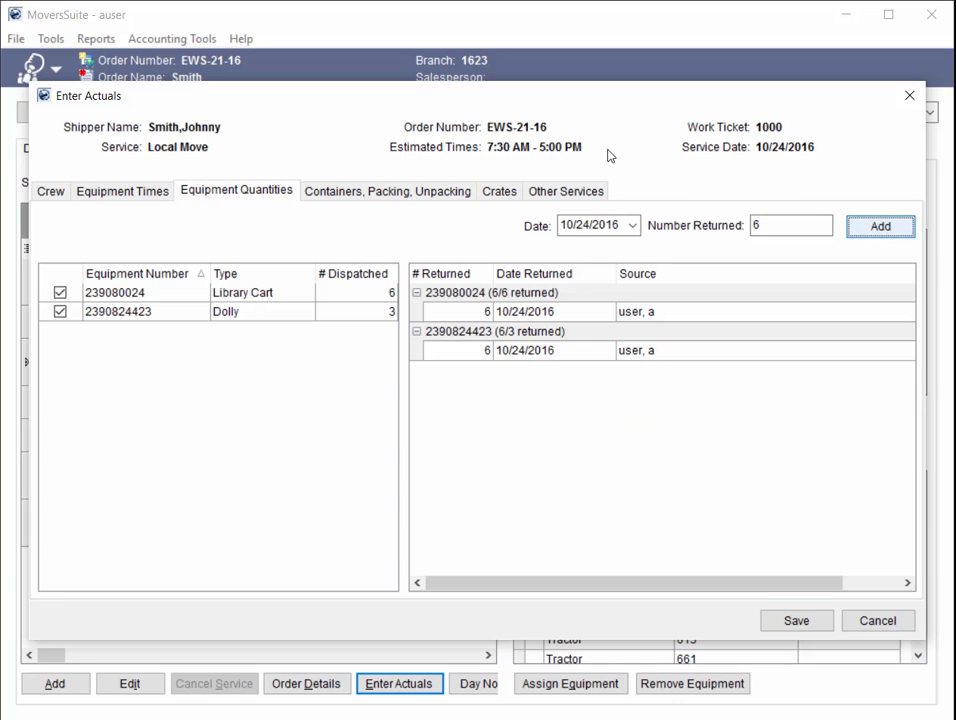
Step: Enter actual container quantities of 5 for Dish Pack, 1.5, 3.0 and 6.0 Cubic Feet, and 3 for Wardrobe
click(393, 200)
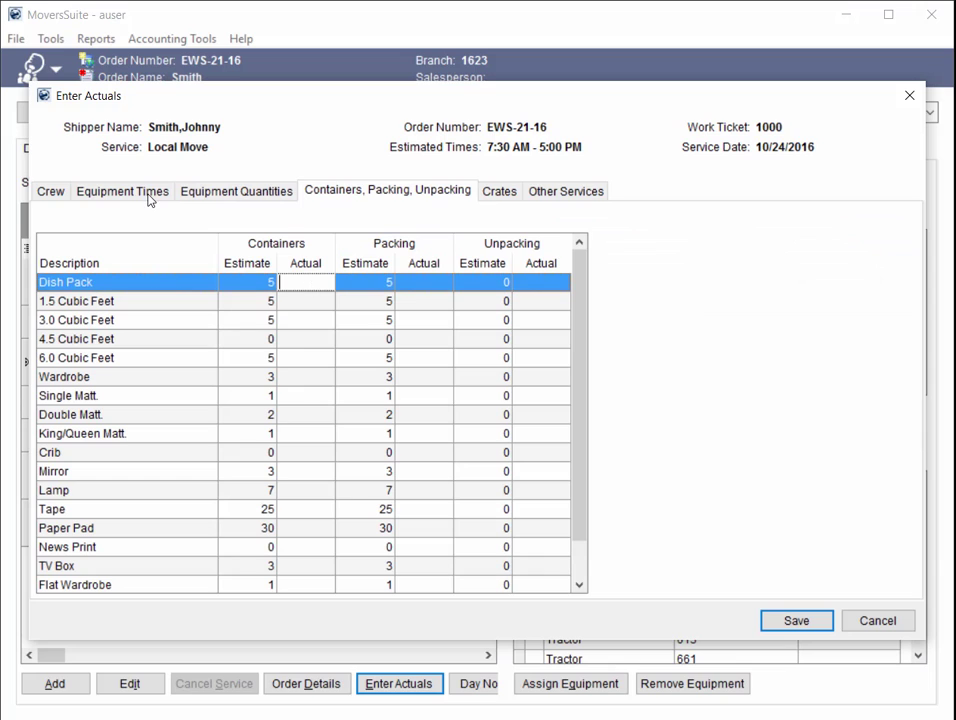
text(5)
click(307, 301)
text(5)
click(307, 320)
text(5)
click(306, 360)
text(5)
click(307, 377)
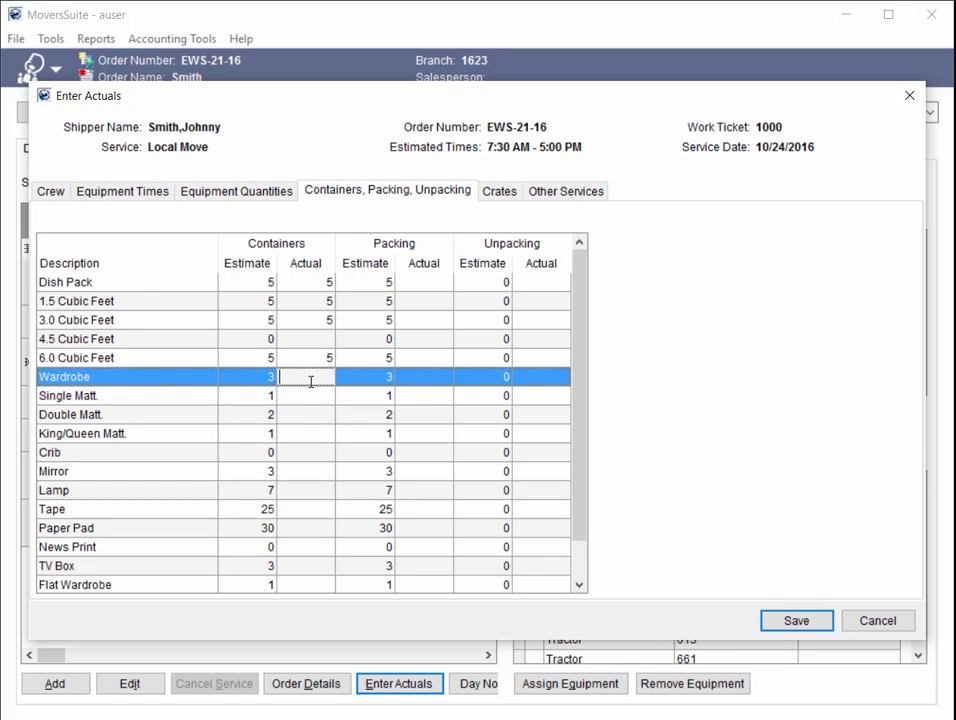
text(3)
click(313, 414)
Step: View the crates section and its blank new-crate form, closing the form without saving
click(499, 190)
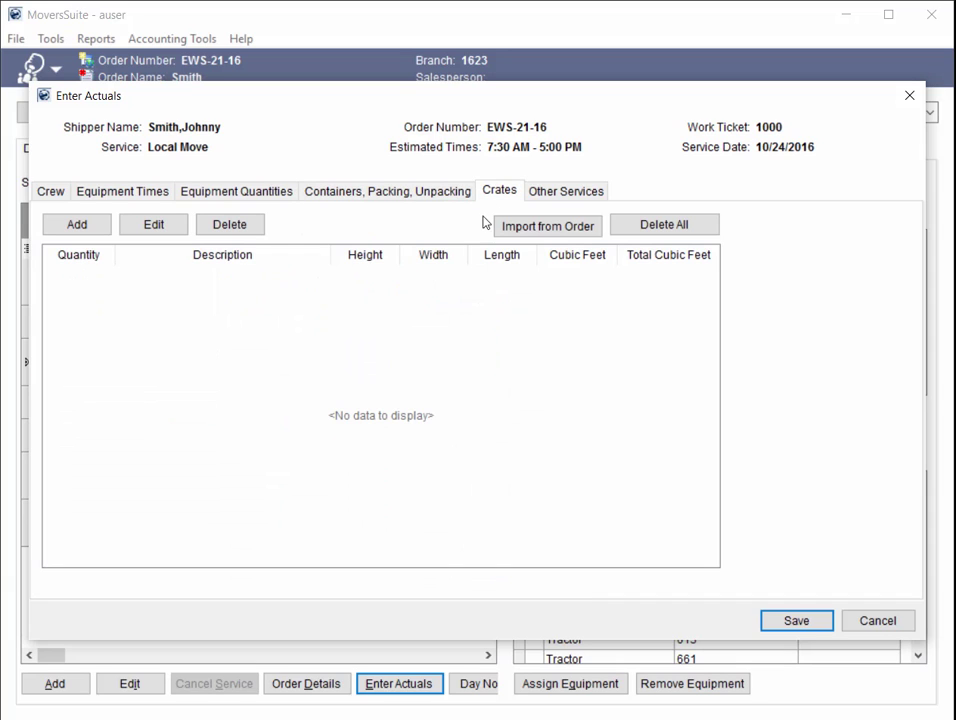
click(95, 223)
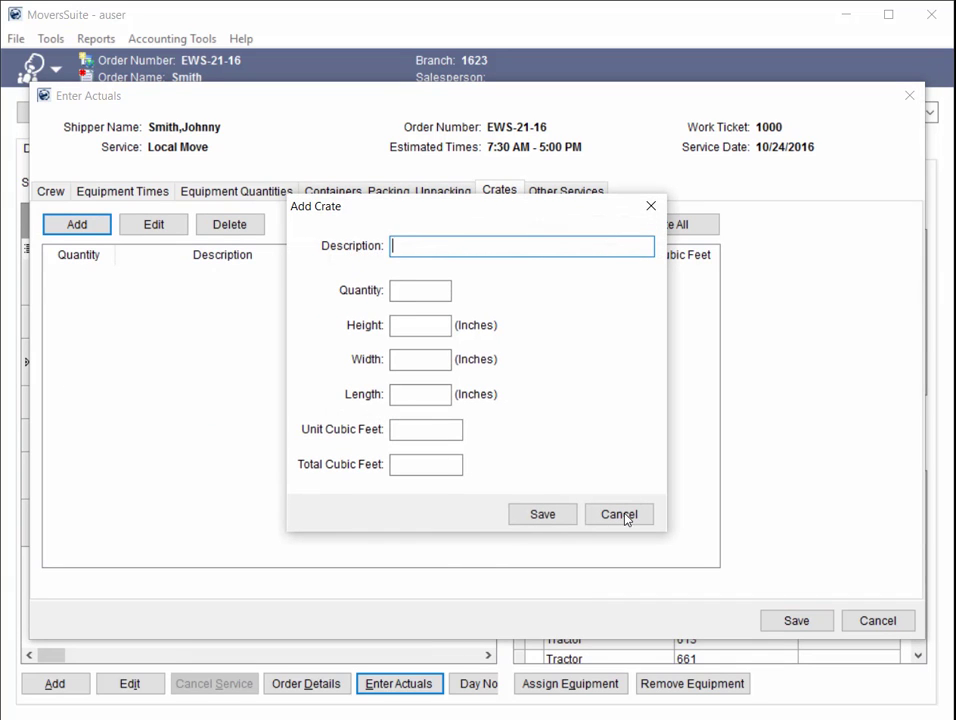
click(619, 514)
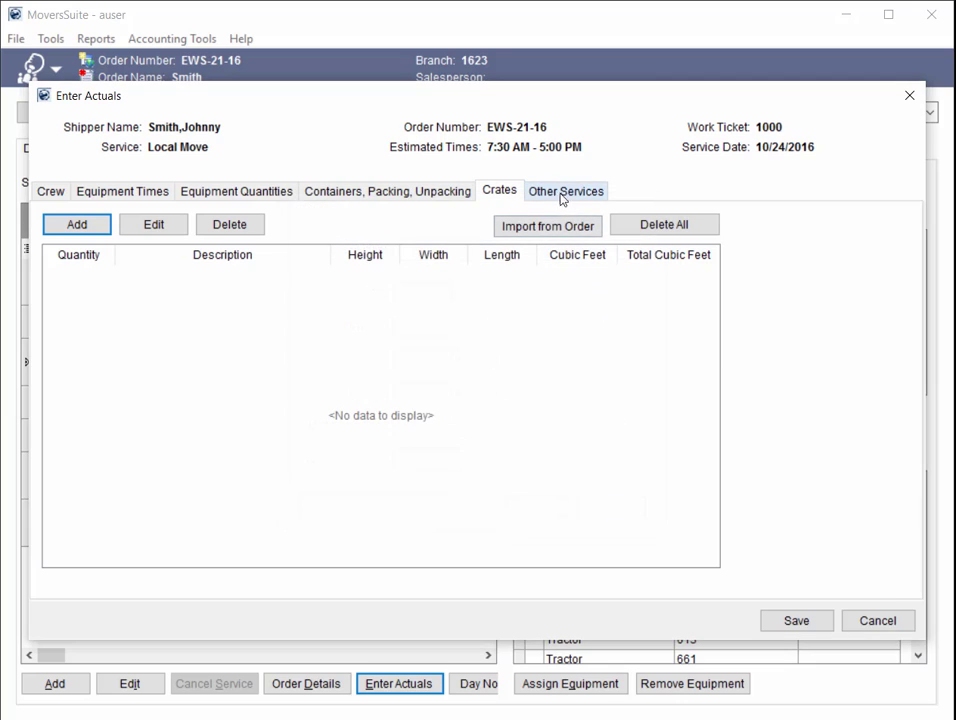
Step: View the blank entry form for other services, close it without saving, and save the actuals for the Local Move service
click(562, 193)
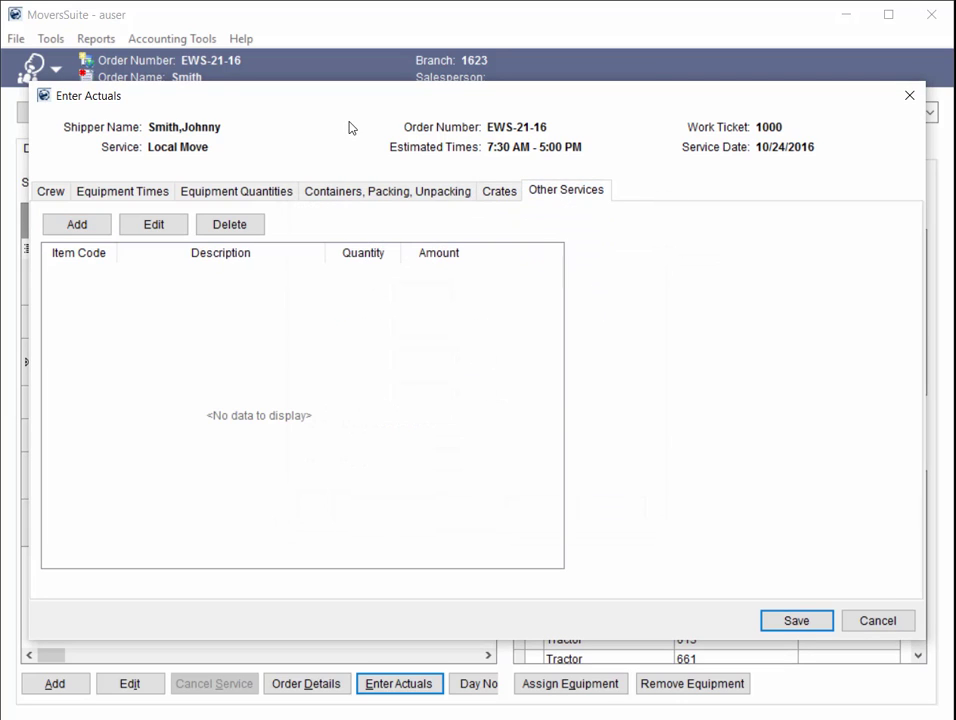
click(90, 227)
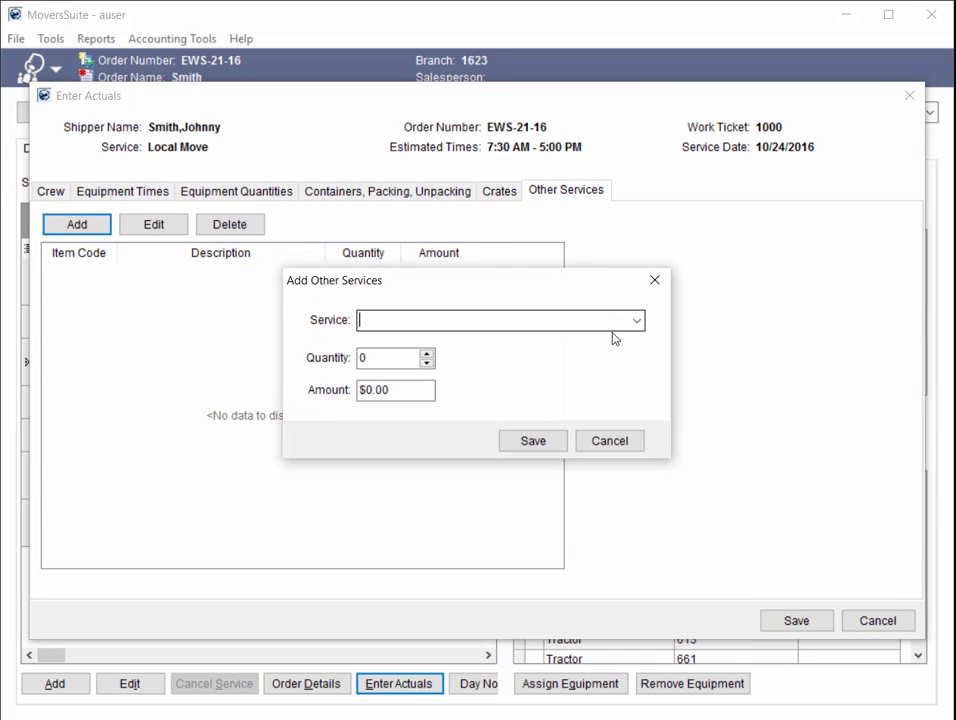
click(604, 442)
click(794, 620)
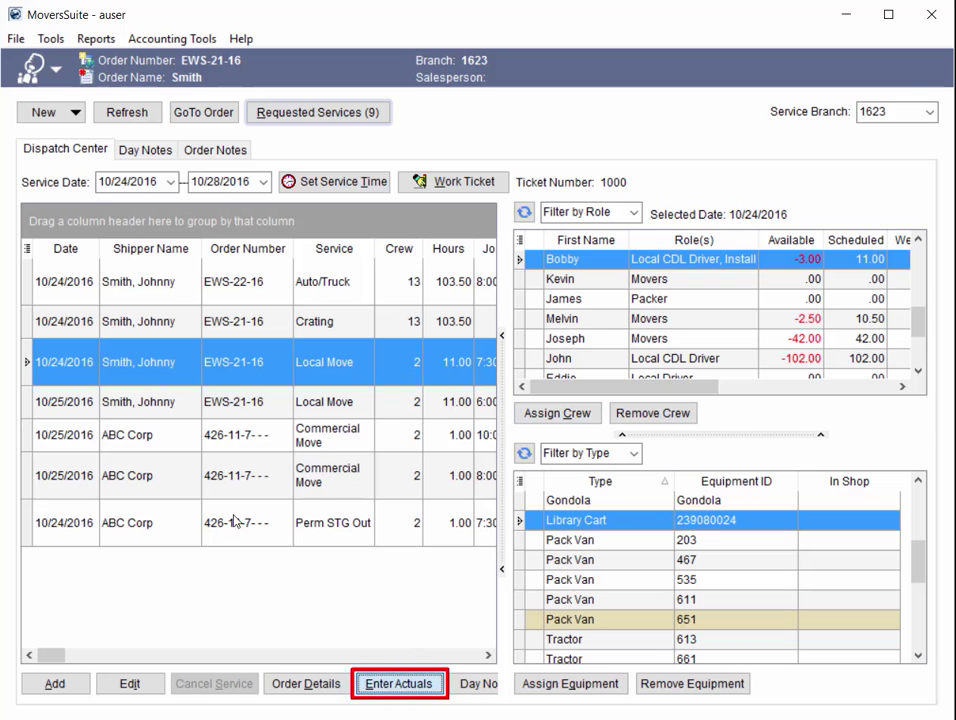
click(416, 686)
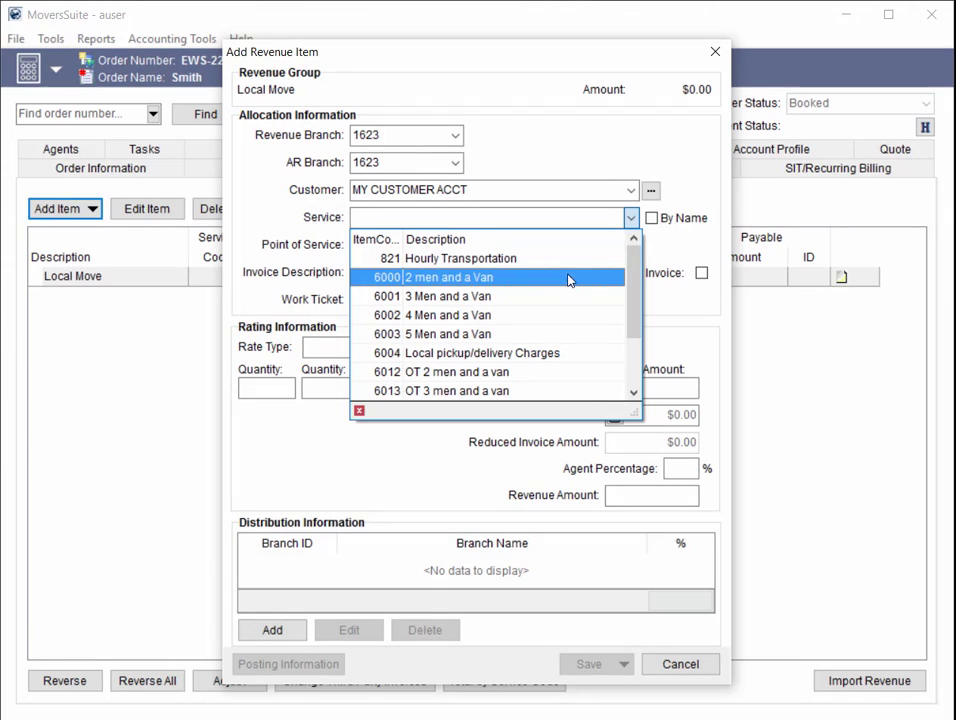
Step: Choose service 6000, 2 men and a Van, for the new Local Move revenue item and view its Rate As options
click(568, 277)
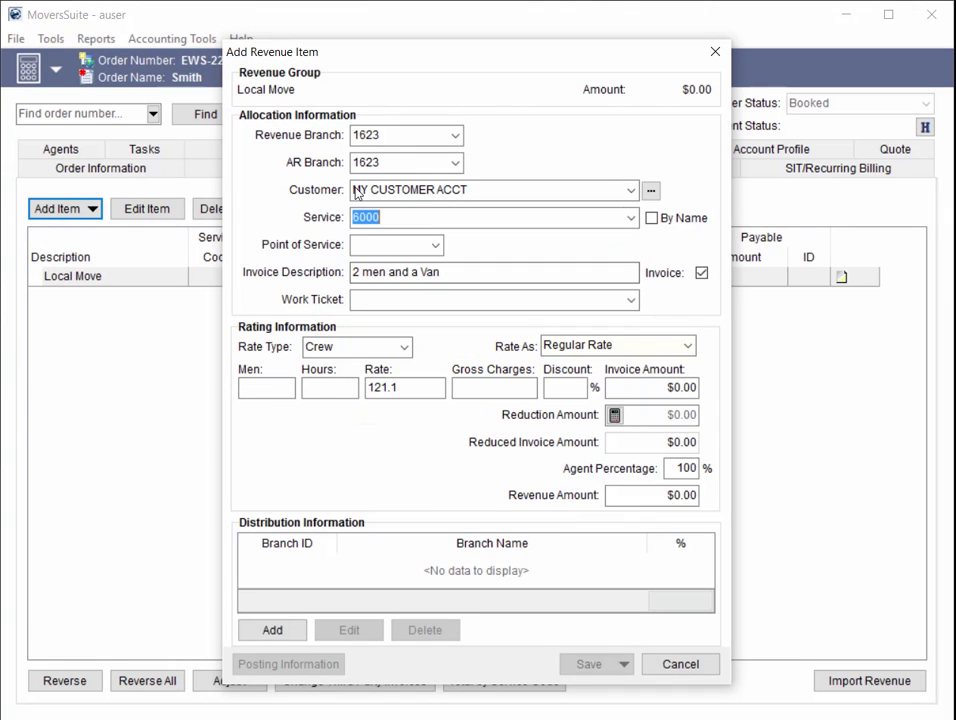
click(687, 345)
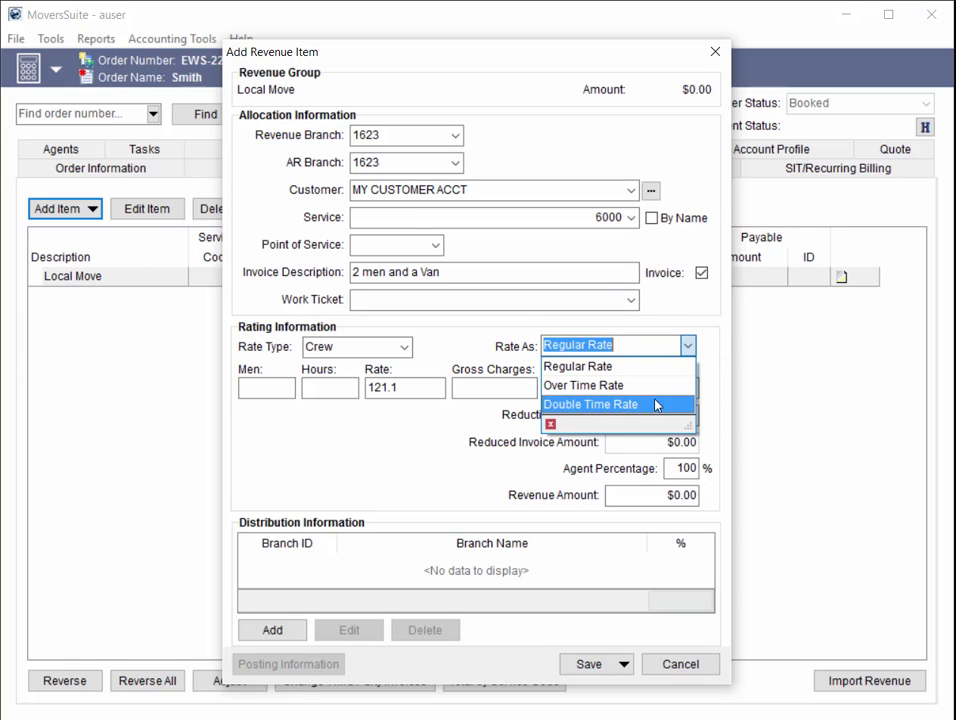
click(708, 408)
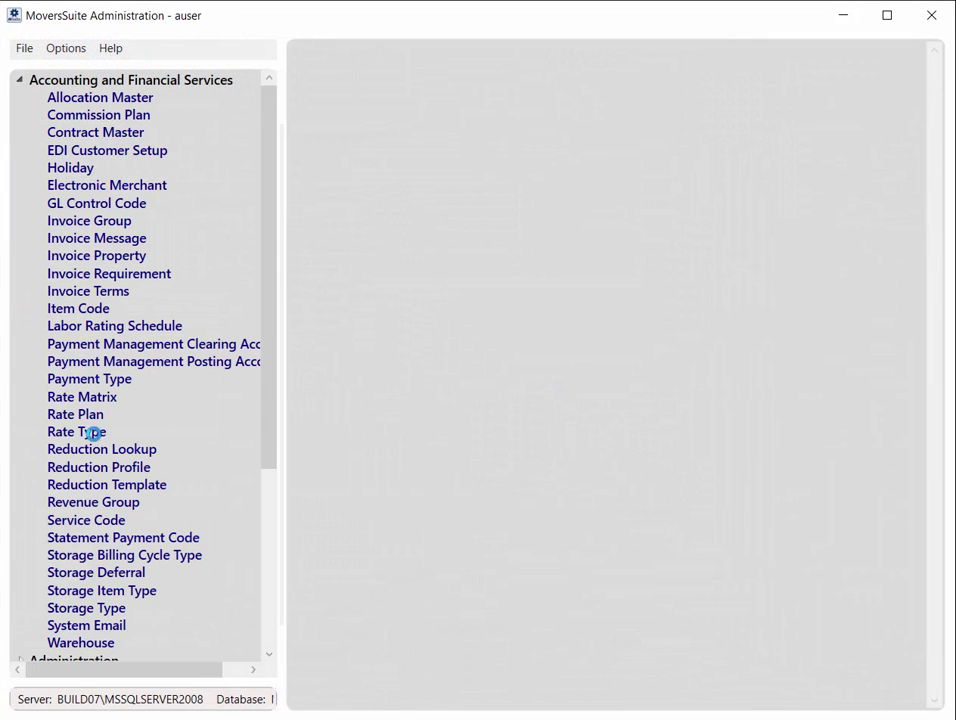
Step: In MoversSuite Administration, examine the Crew rate type's settings for regular, OT and double rates, and the details of a rate plan
click(92, 432)
click(301, 173)
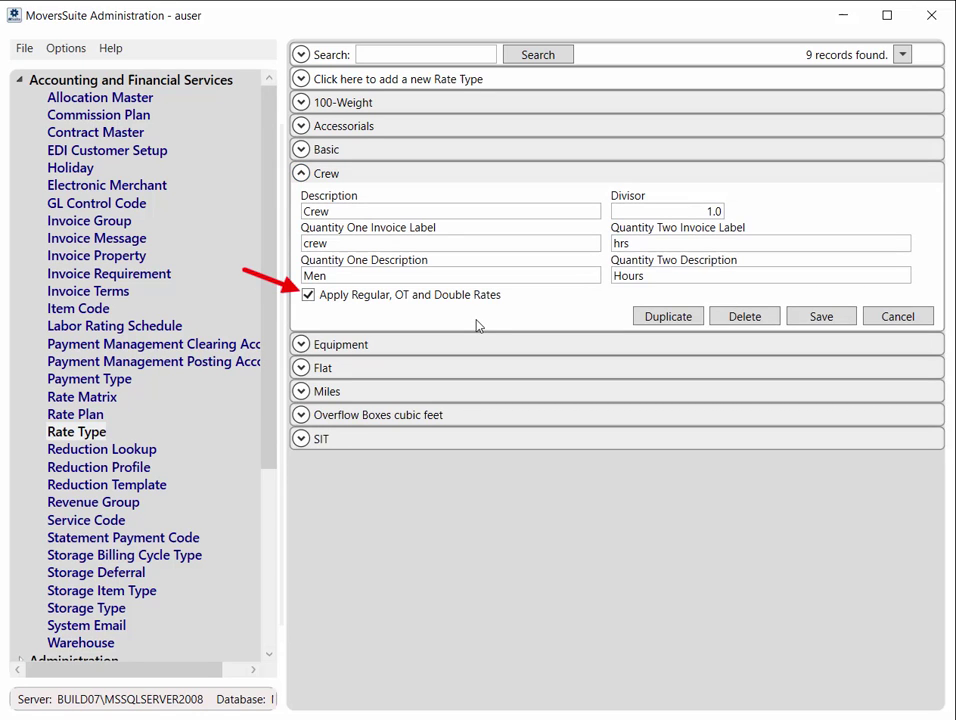
click(97, 417)
click(305, 481)
scroll(397, 503, down, 2)
double_click(512, 522)
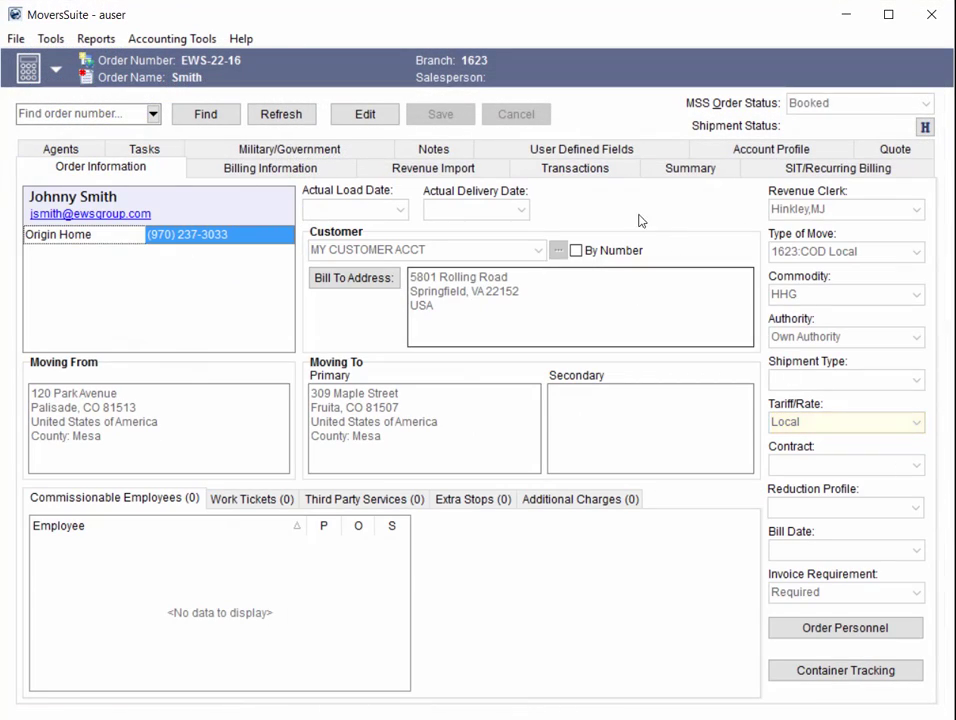
Step: Start a revenue item under the order's Local Move group with revenue branch 1623 and service 6000, 2 men and a Van
click(578, 172)
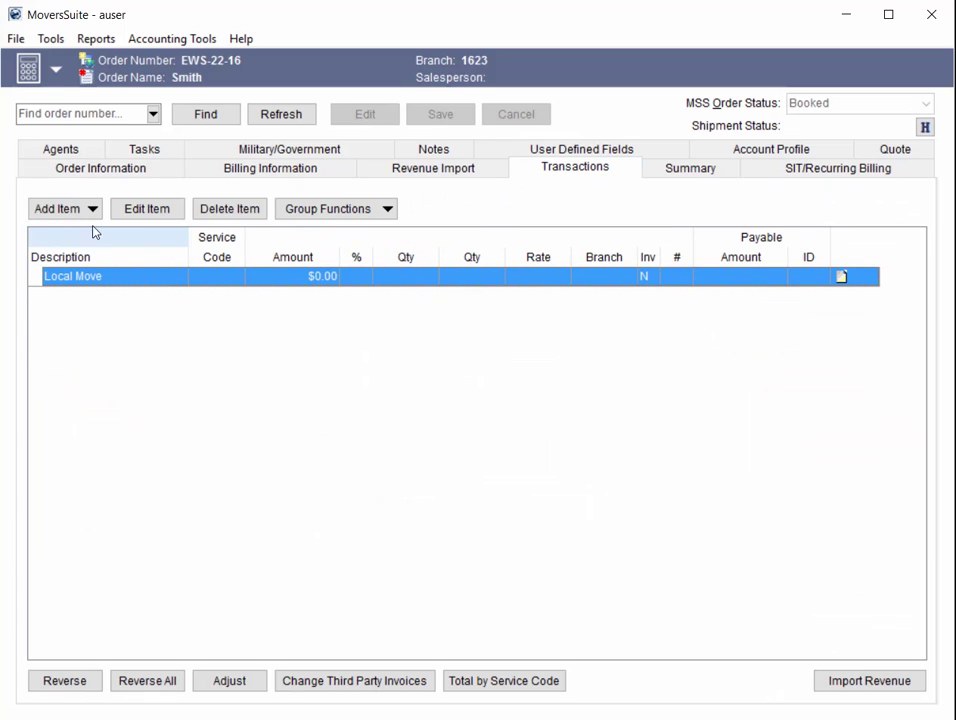
click(65, 209)
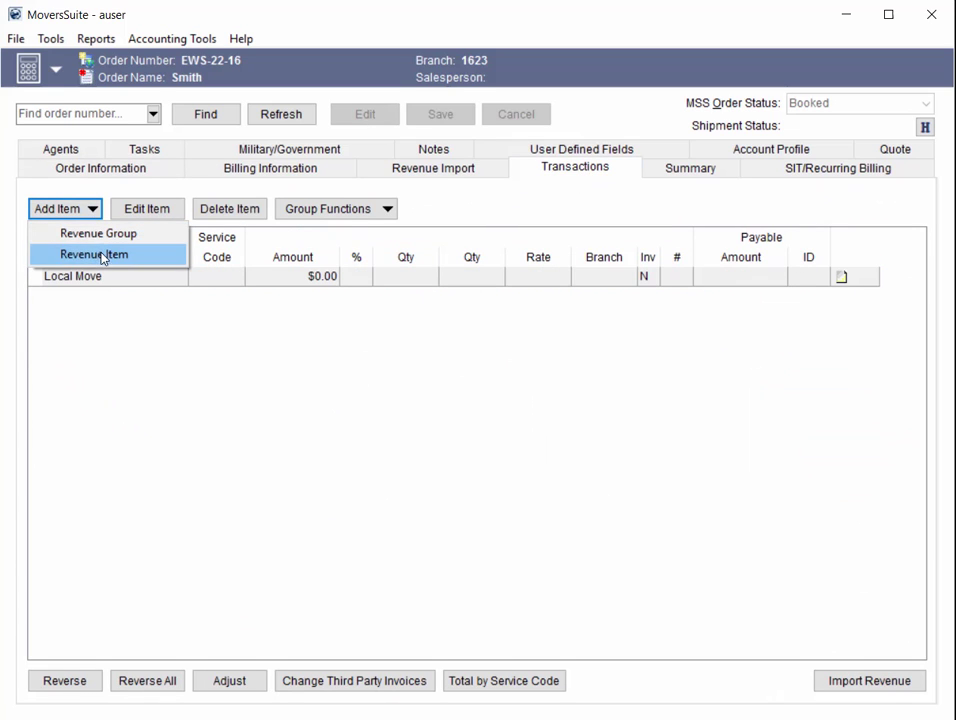
click(103, 255)
click(392, 134)
text(1623)
click(548, 174)
click(627, 216)
click(524, 279)
Step: Try the Over Time Rate for the revenue item and switch its Rate As option to Double Time Rate
click(688, 346)
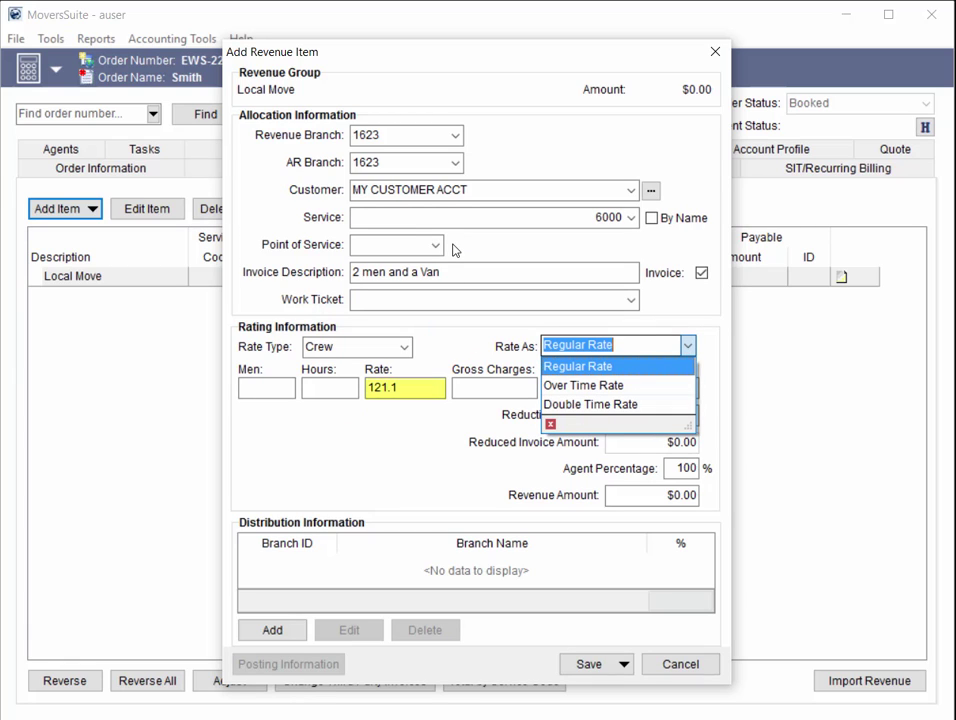
key(Down)
key(Return)
click(688, 346)
click(671, 403)
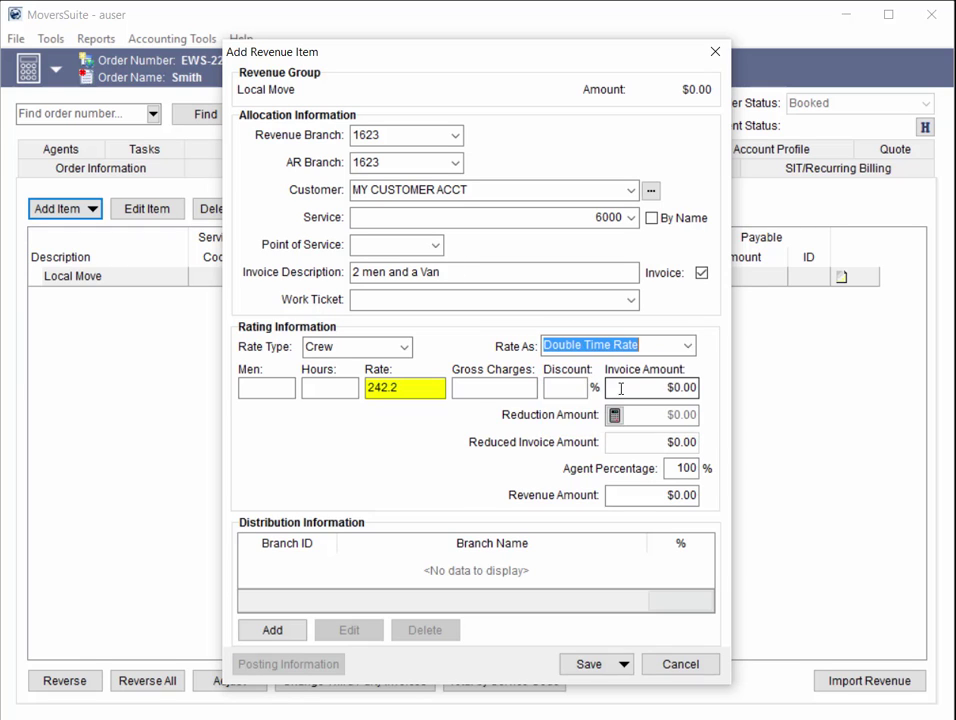
Step: Override the revenue item's rate with 555, enter 2 men and 3 hours, and reselect a Rate As option
click(418, 386)
text(555)
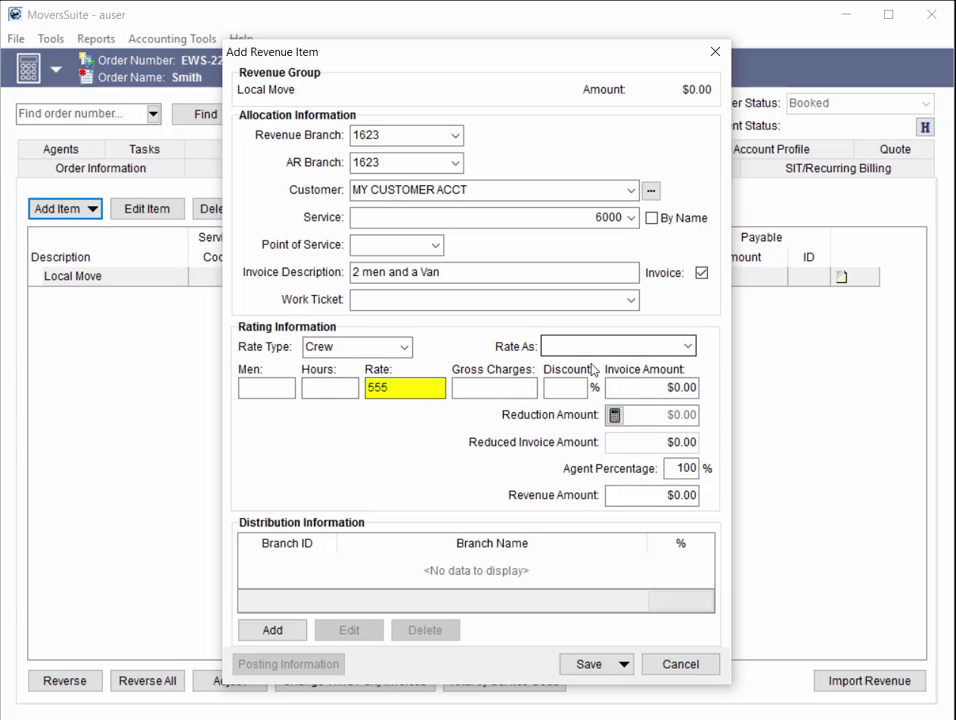
click(265, 386)
text(2)
key(Tab)
text(3)
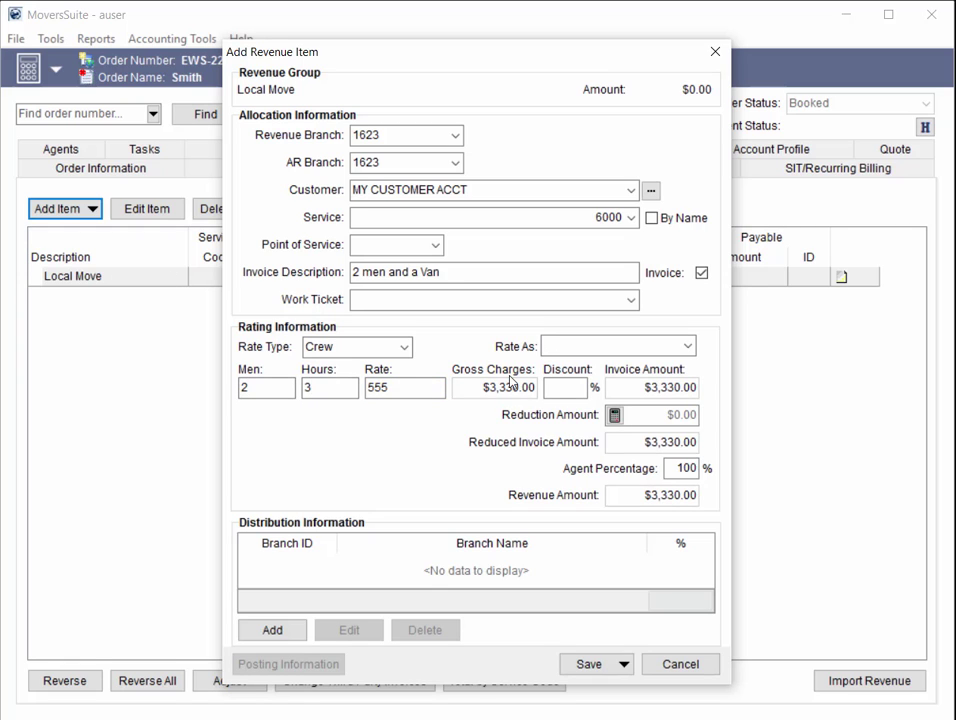
click(687, 346)
key(Return)
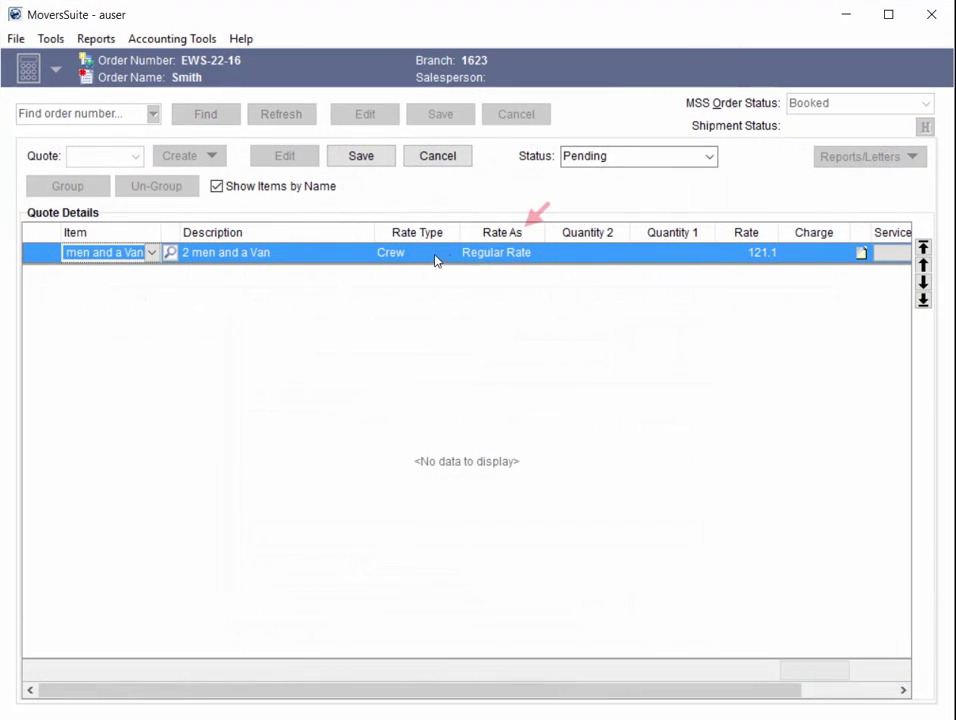
Step: View the Rate As options for the 2 men and a Van item in the quote details
click(495, 252)
click(537, 253)
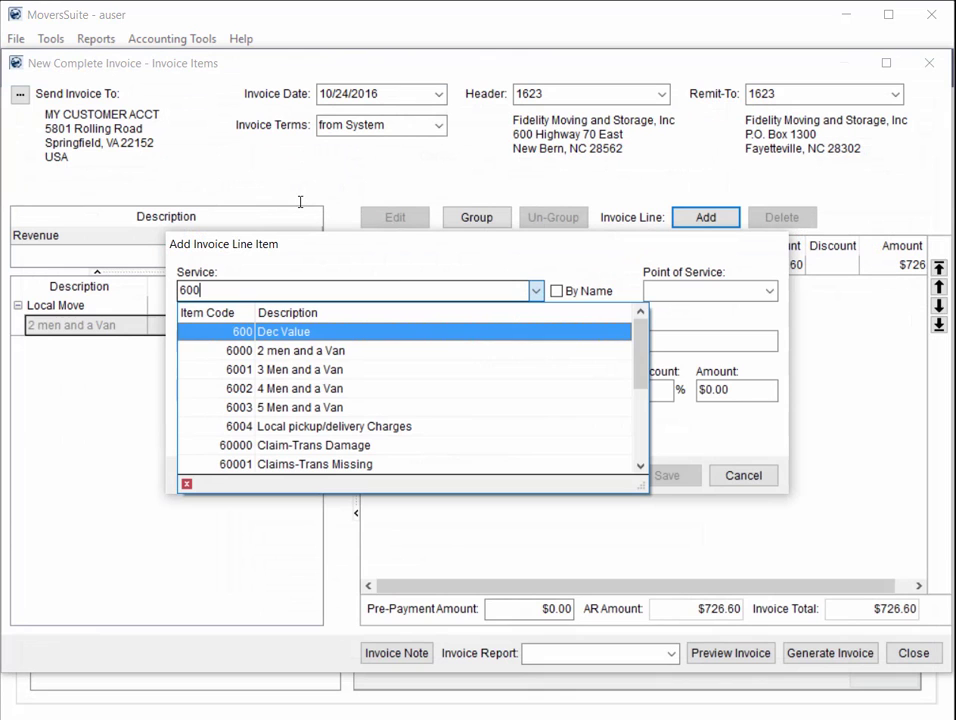
Step: Choose service 6000, 2 men and a Van, for the new invoice line item and view its Rate As options
key(Down)
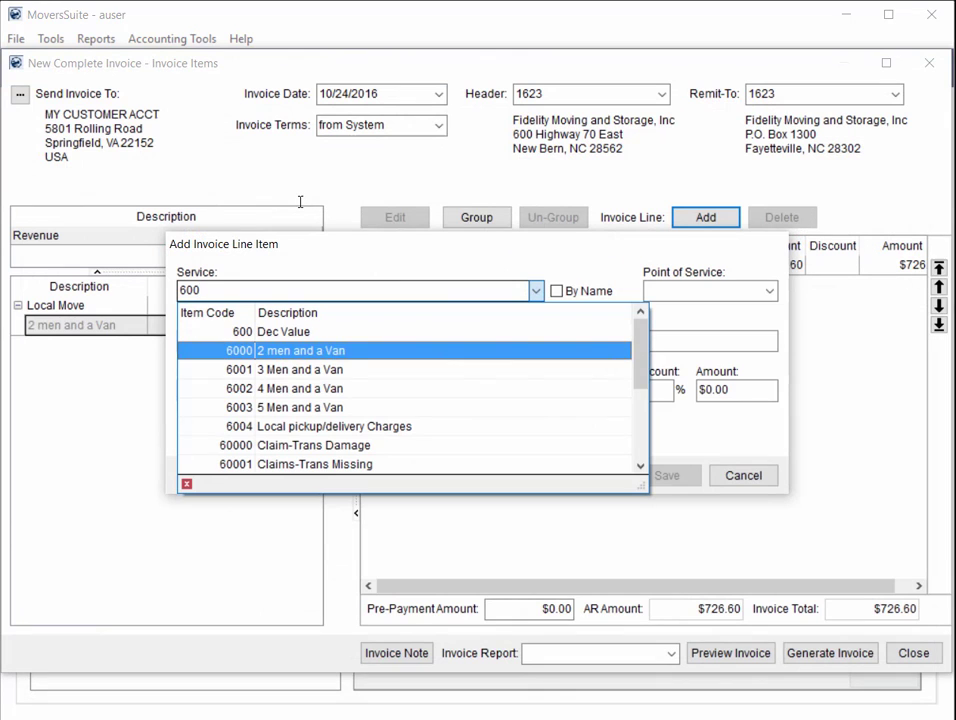
key(Return)
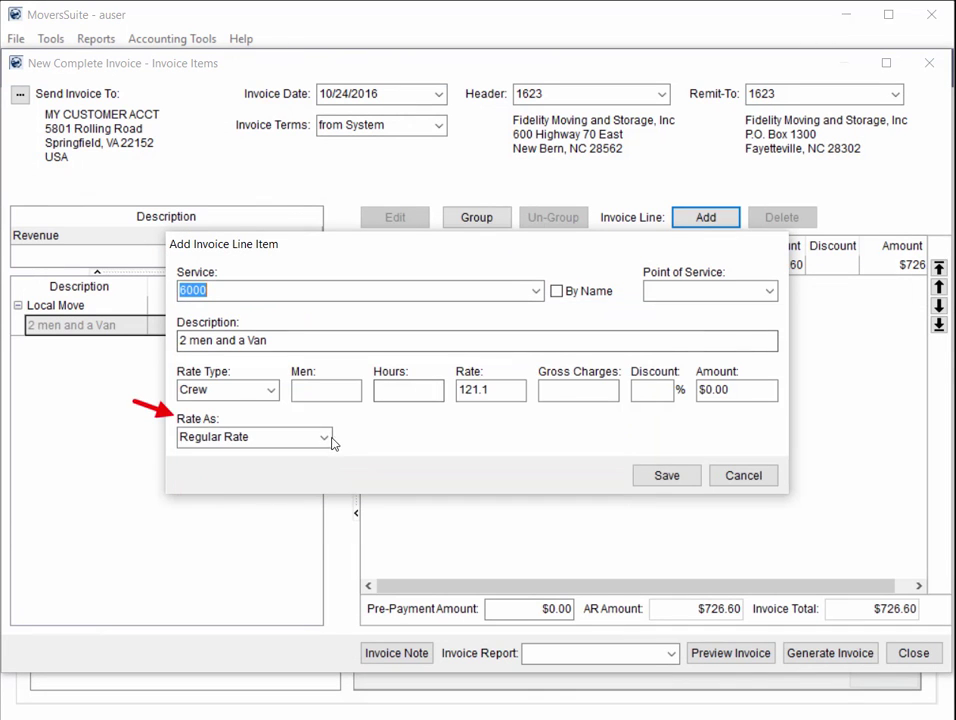
click(324, 437)
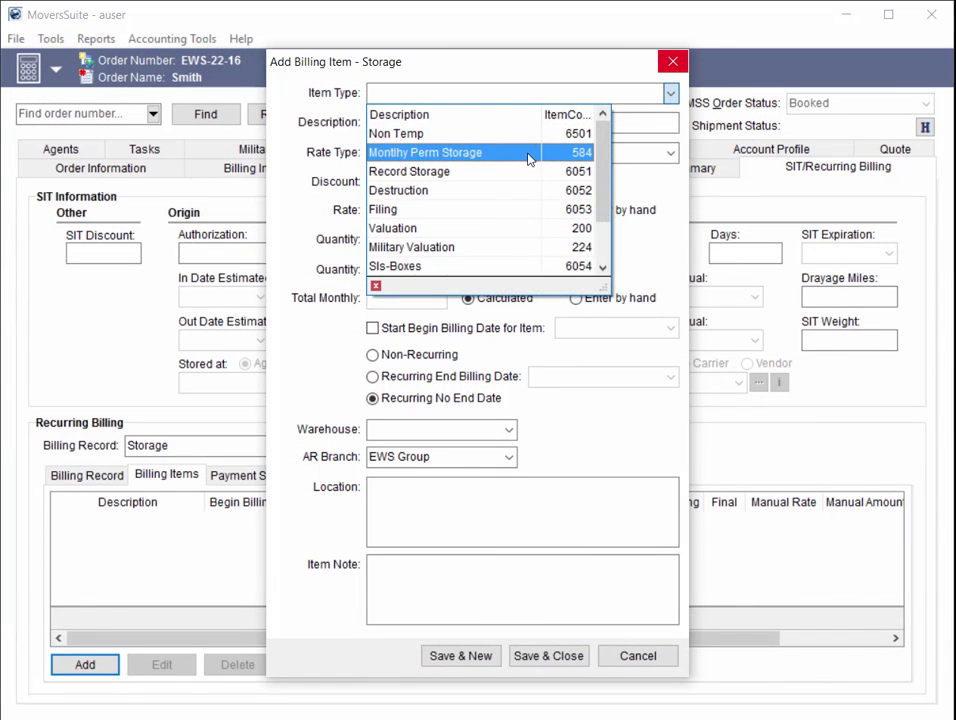
Step: Set the new storage billing item's type to Montlhy Perm Storage and view its Rate As options
click(530, 155)
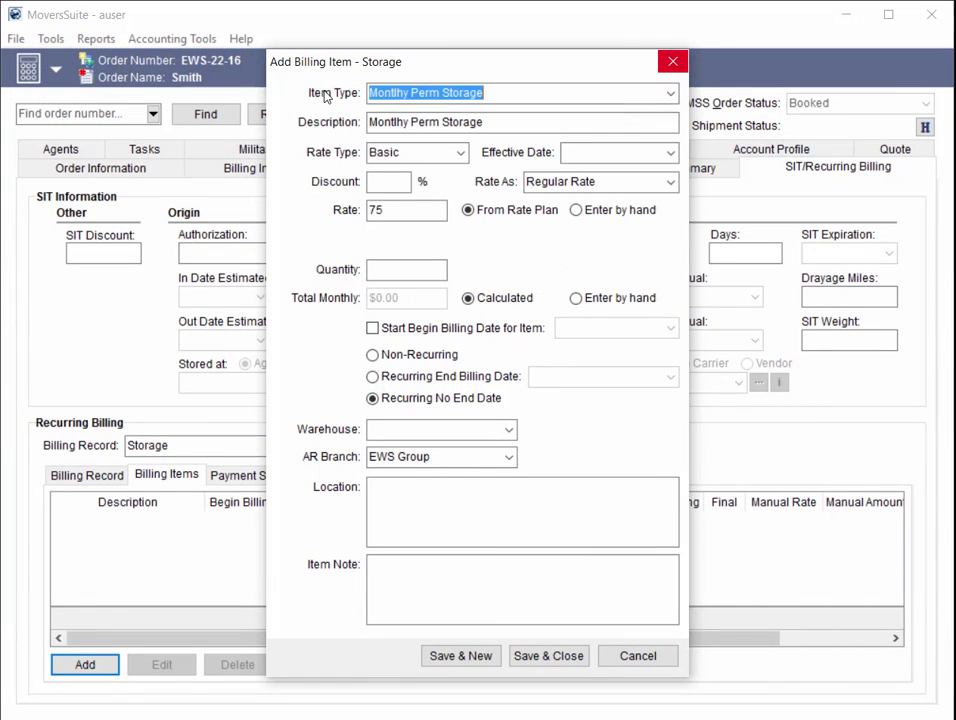
click(670, 182)
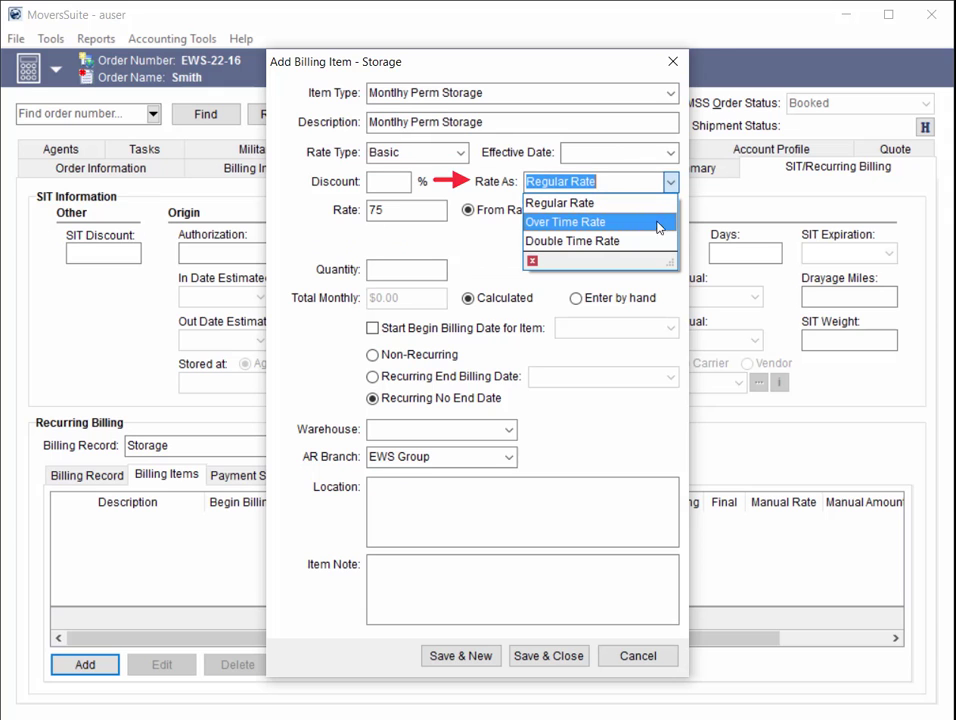